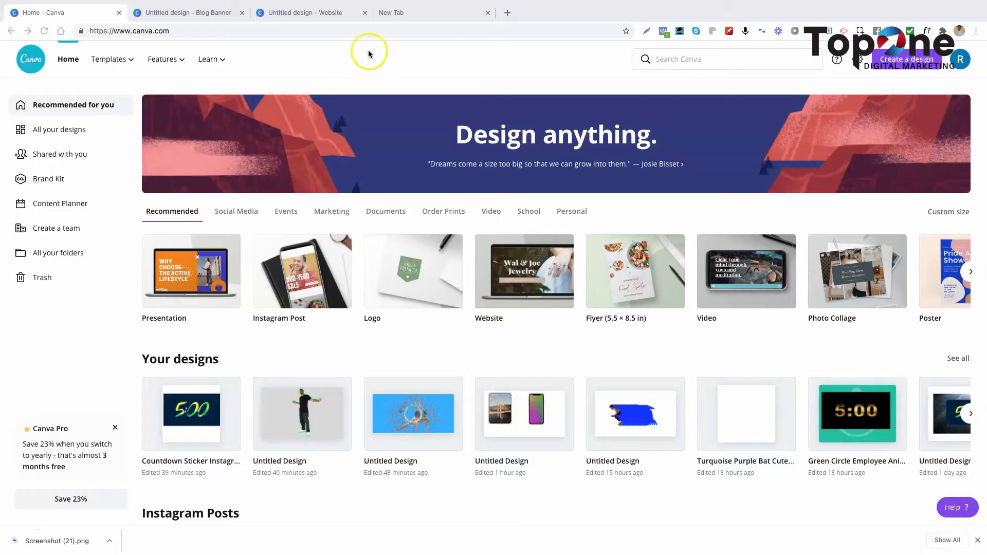
- Switch to the open Blog Banner design and look over its first two pages
{"action": "left_click", "coordinate": [171, 10]}
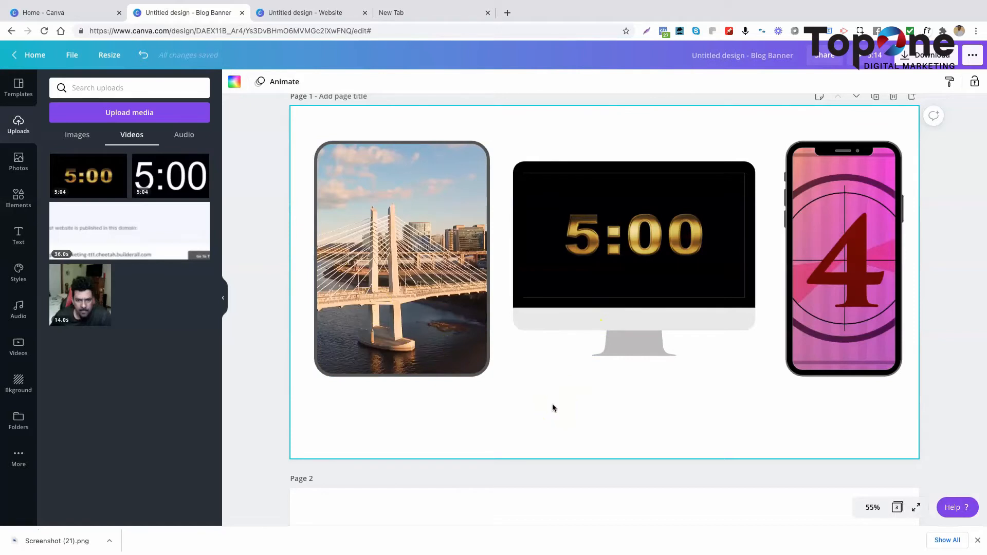
{"action": "left_click", "coordinate": [393, 202]}
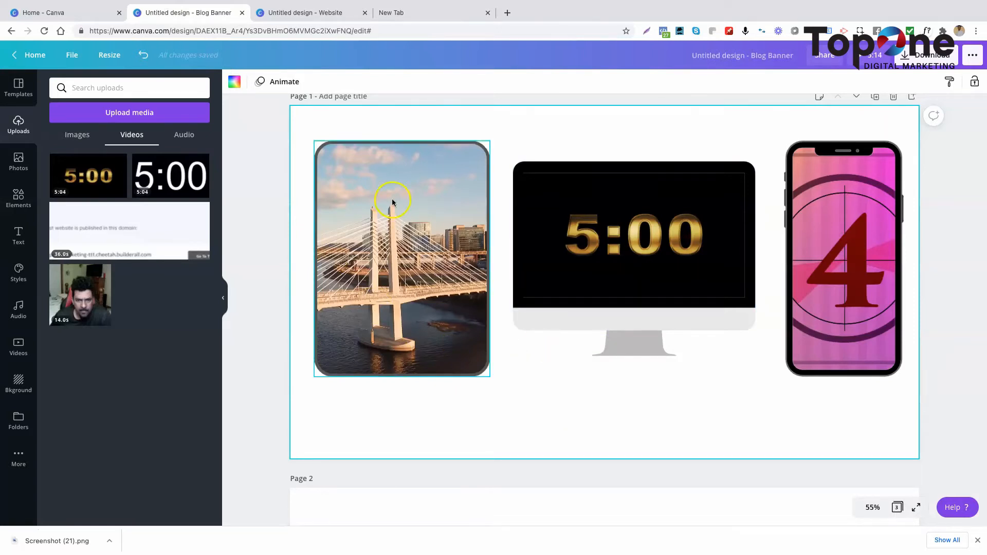
{"action": "scroll", "coordinate": [817, 284], "scroll_direction": "down", "scroll_amount": 10}
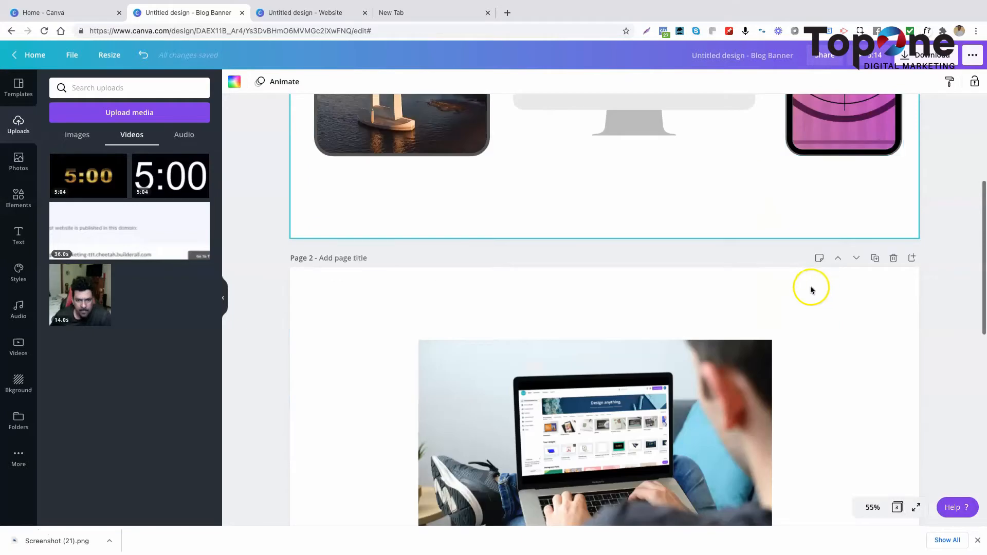
{"action": "scroll", "coordinate": [665, 286], "scroll_direction": "up", "scroll_amount": 10}
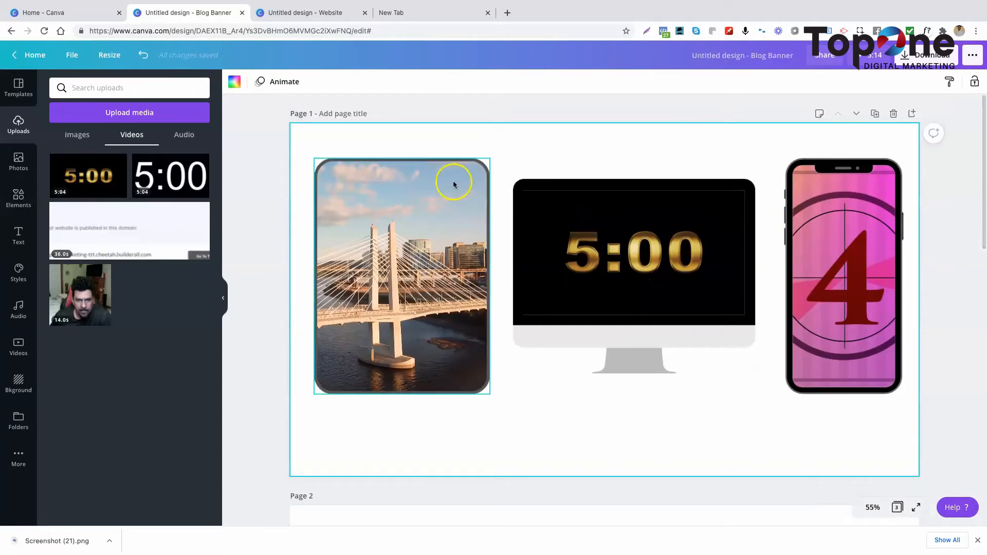
- Play the videos inside the bridge, desktop monitor and smartphone frames on page 1
{"action": "left_click", "coordinate": [392, 268]}
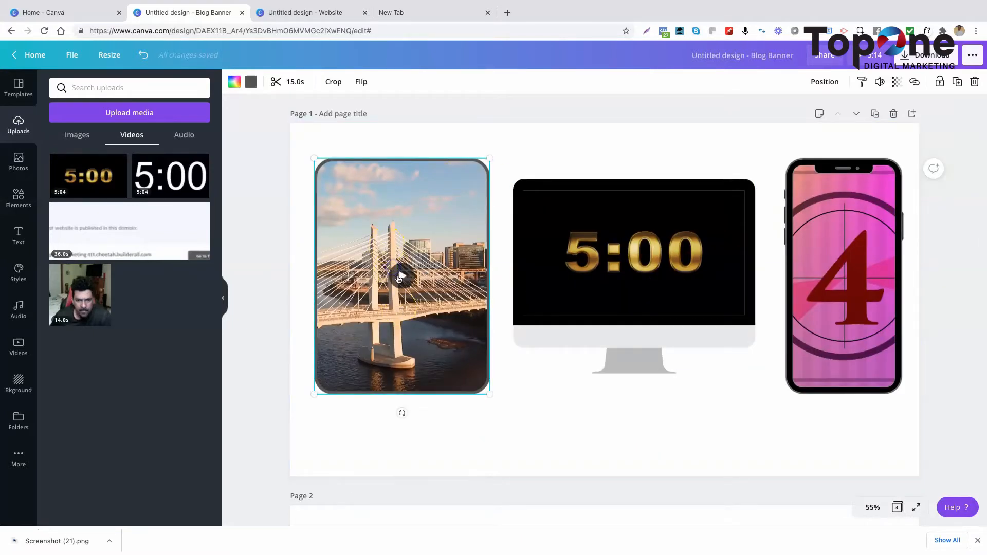
{"action": "left_click", "coordinate": [402, 272]}
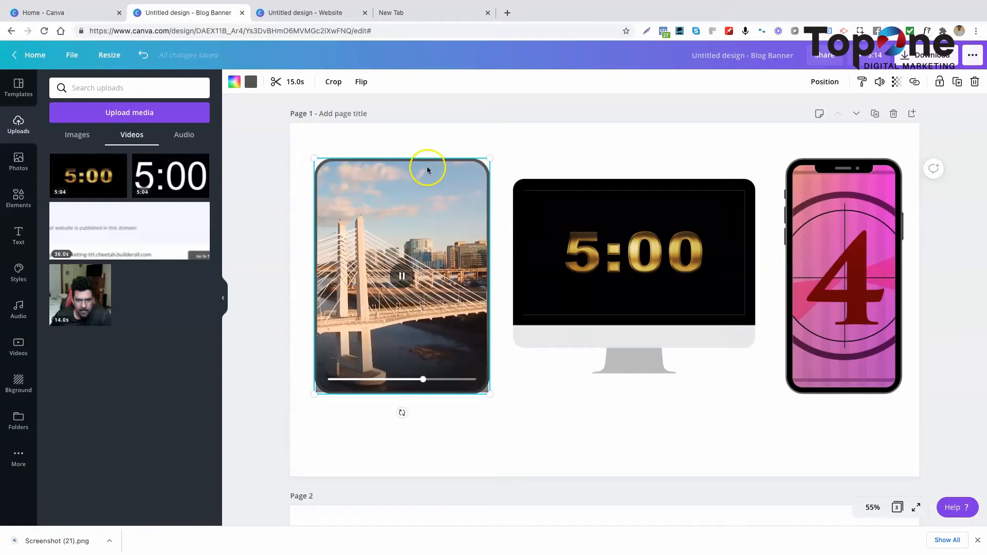
{"action": "left_click", "coordinate": [644, 246]}
{"action": "left_click", "coordinate": [632, 255]}
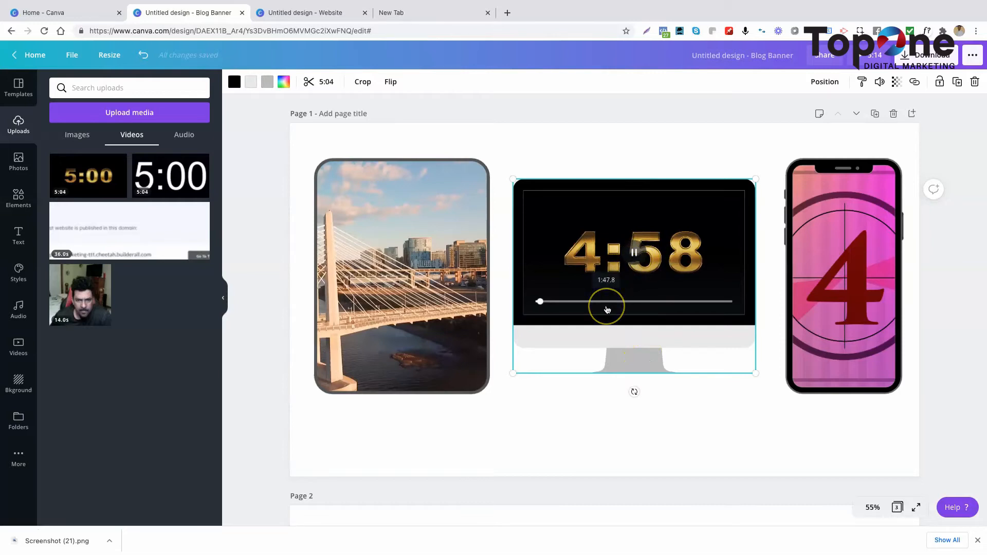
{"action": "left_click", "coordinate": [843, 277]}
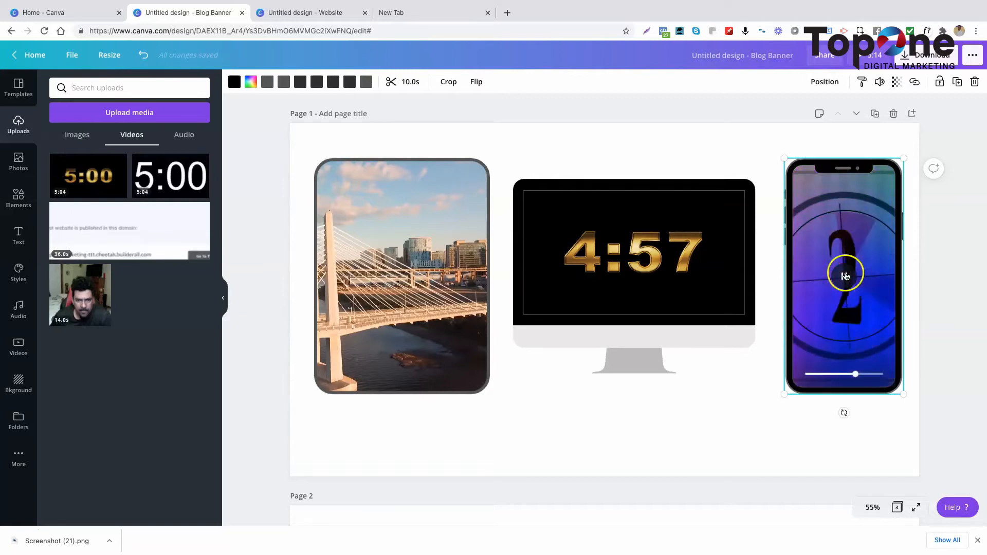
- Reposition the countdown video inside the smartphone frame on page 1, shifting it slightly to the right
{"action": "double_click", "coordinate": [848, 205]}
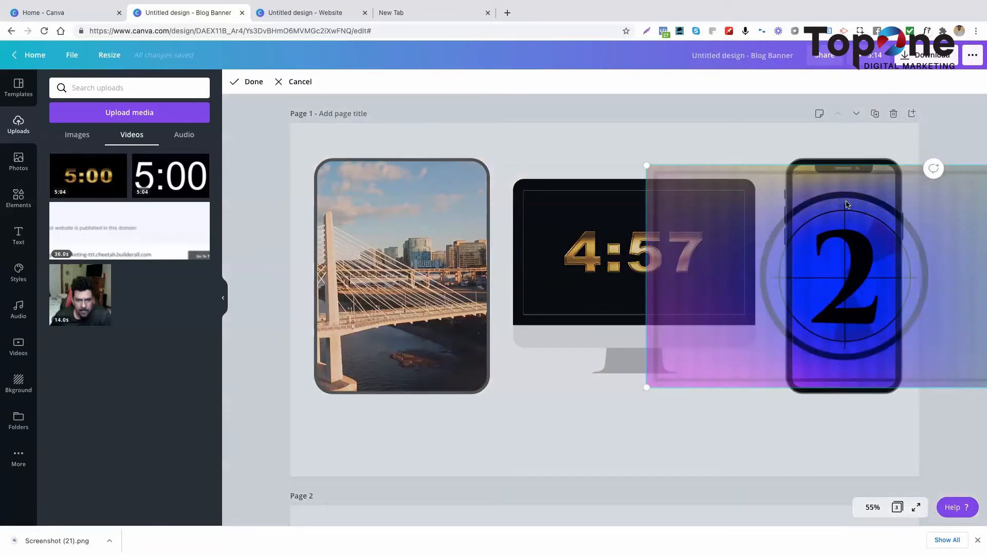
{"action": "left_click_drag", "start_coordinate": [671, 185], "coordinate": [641, 165]}
{"action": "left_click_drag", "start_coordinate": [717, 275], "coordinate": [748, 295]}
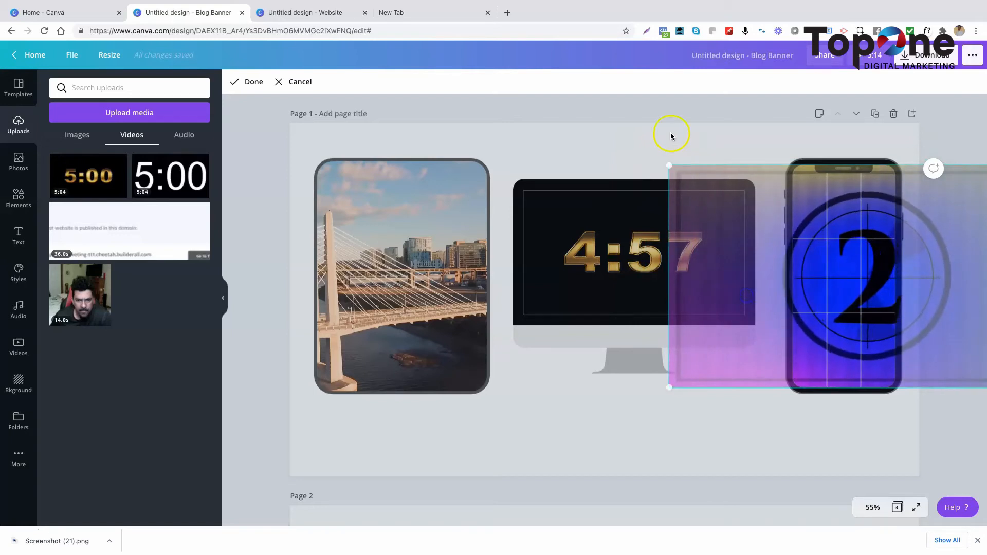
{"action": "left_click", "coordinate": [589, 150]}
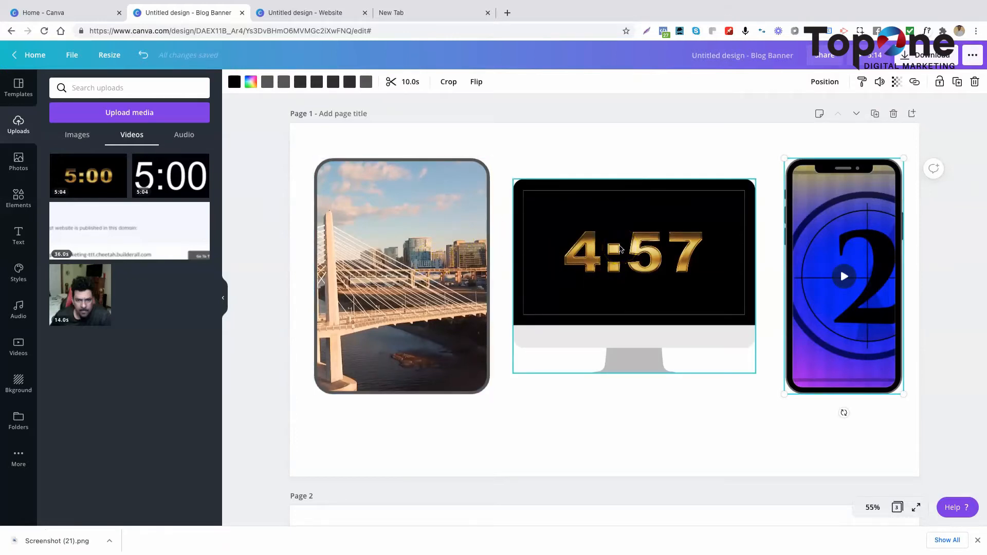
{"action": "left_click", "coordinate": [838, 258]}
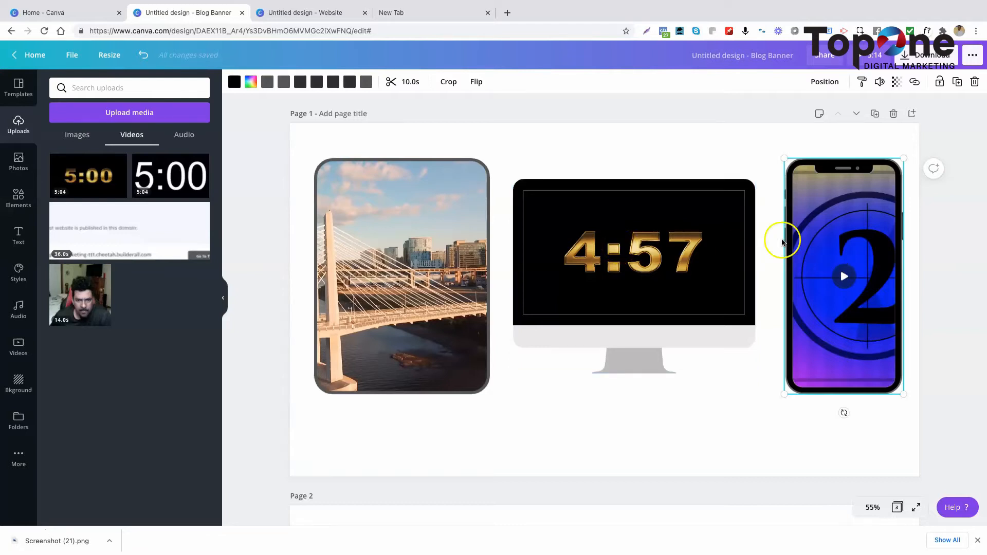
{"action": "scroll", "coordinate": [441, 232], "scroll_direction": "down", "scroll_amount": 6}
{"action": "scroll", "coordinate": [440, 231], "scroll_direction": "up", "scroll_amount": 5}
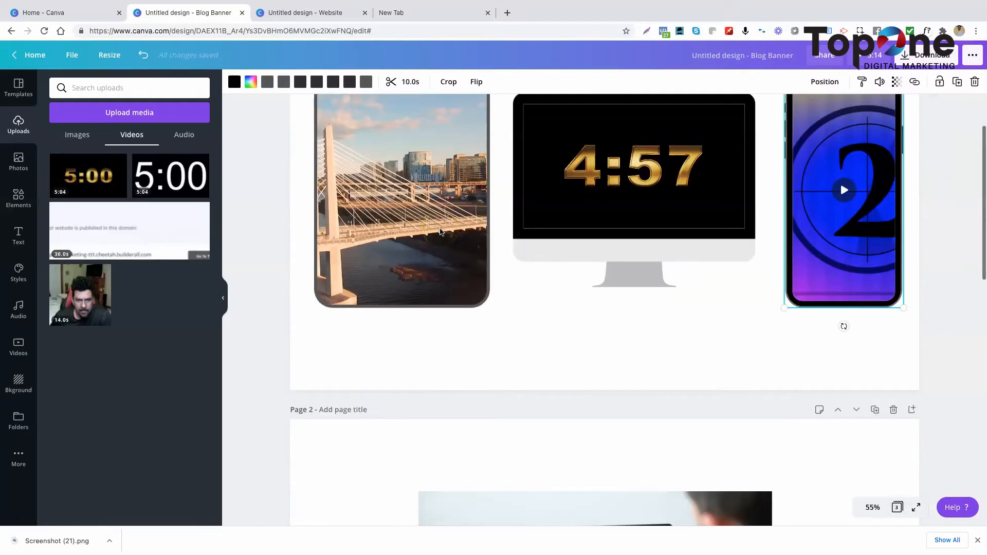
{"action": "scroll", "coordinate": [440, 231], "scroll_direction": "up", "scroll_amount": 1}
{"action": "scroll", "coordinate": [439, 232], "scroll_direction": "down", "scroll_amount": 9}
{"action": "scroll", "coordinate": [440, 232], "scroll_direction": "up", "scroll_amount": 9}
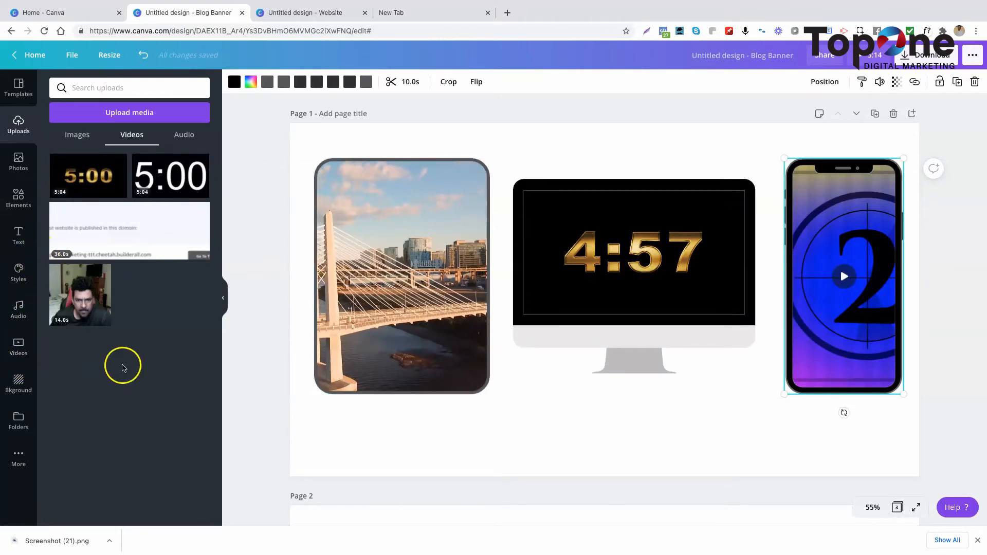
- Browse the full Frames collection in Elements and add the square torn-paper split frame to blank page 3
{"action": "scroll", "coordinate": [442, 459], "scroll_direction": "down", "scroll_amount": 10}
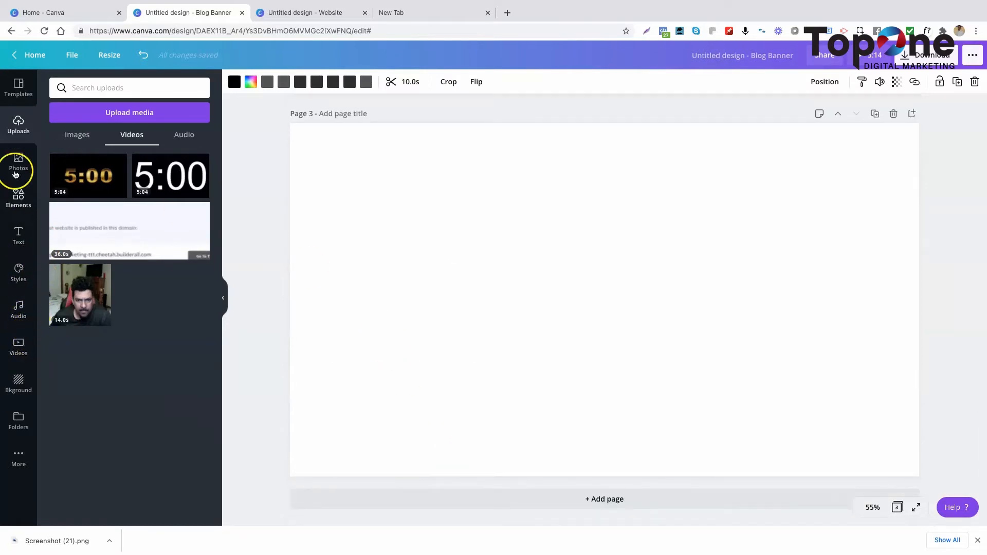
{"action": "left_click", "coordinate": [19, 201]}
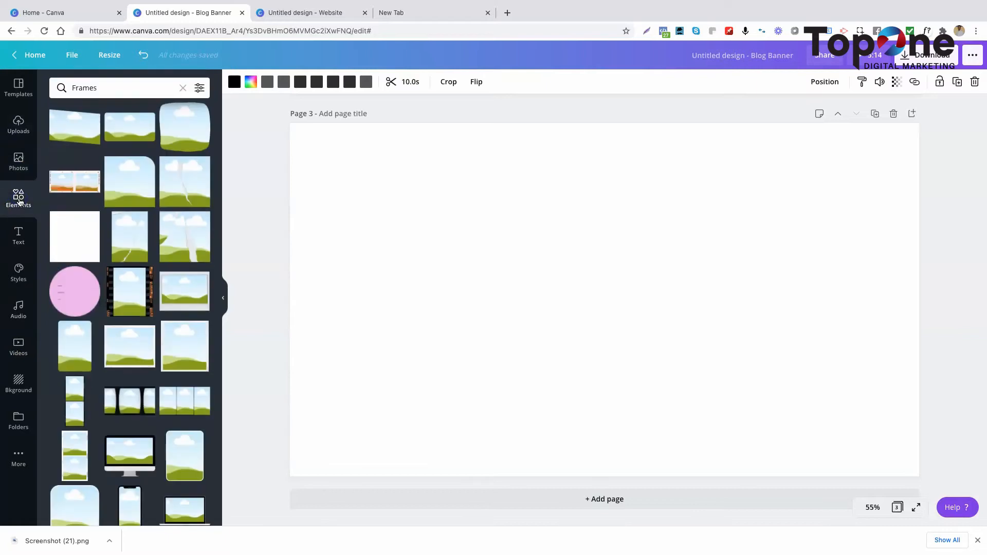
{"action": "left_click", "coordinate": [183, 88]}
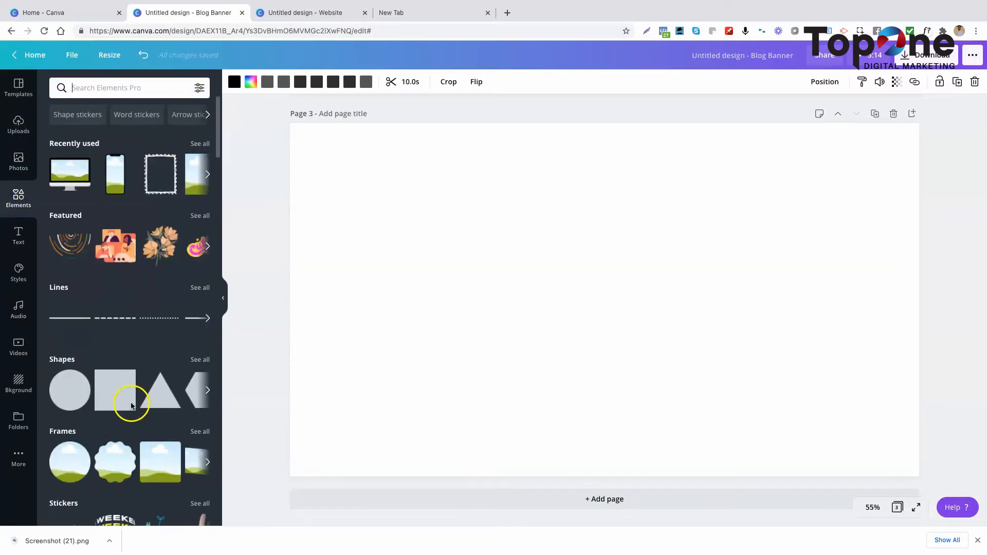
{"action": "scroll", "coordinate": [132, 406], "scroll_direction": "down", "scroll_amount": 1}
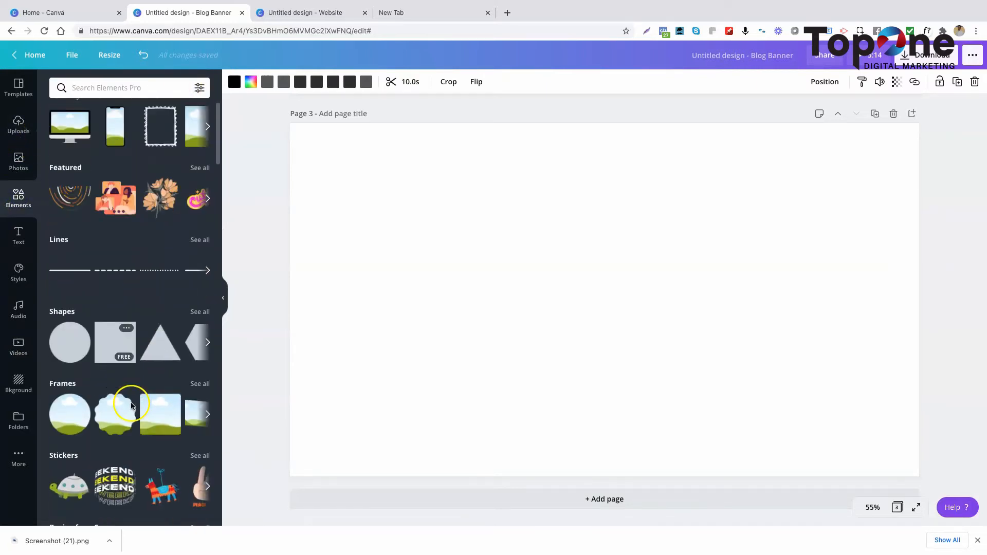
{"action": "left_click", "coordinate": [200, 384]}
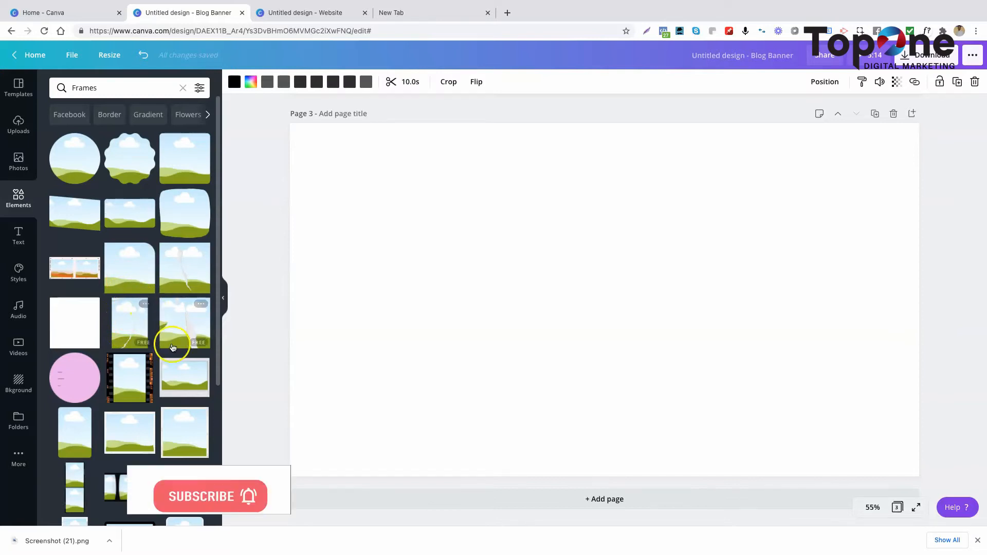
{"action": "left_click", "coordinate": [180, 271]}
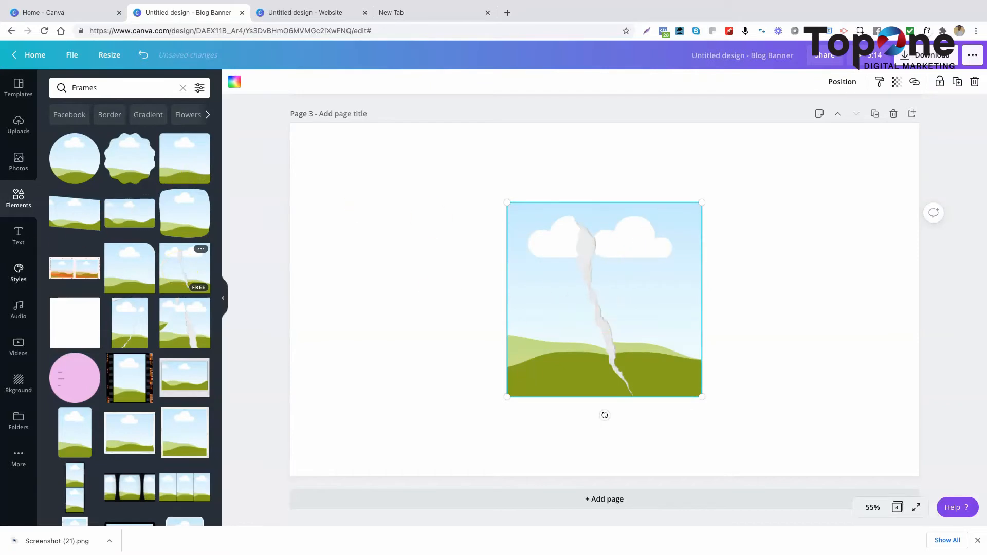
- Fill both halves of the torn-paper frame with the first Beach video, the 11-second aerial shot of rocks
{"action": "left_click", "coordinate": [19, 349]}
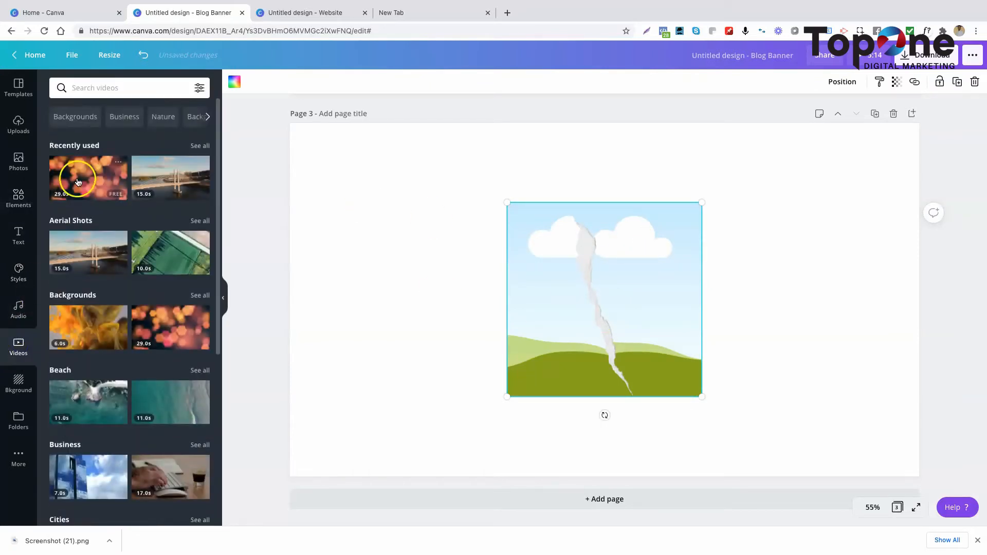
{"action": "left_click_drag", "start_coordinate": [96, 371], "coordinate": [543, 268]}
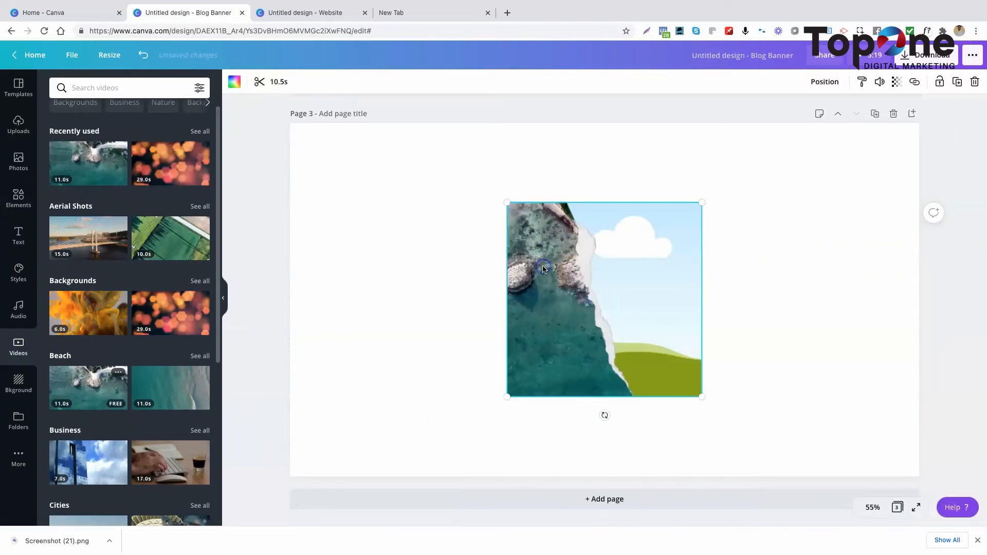
{"action": "left_click_drag", "start_coordinate": [113, 381], "coordinate": [597, 303]}
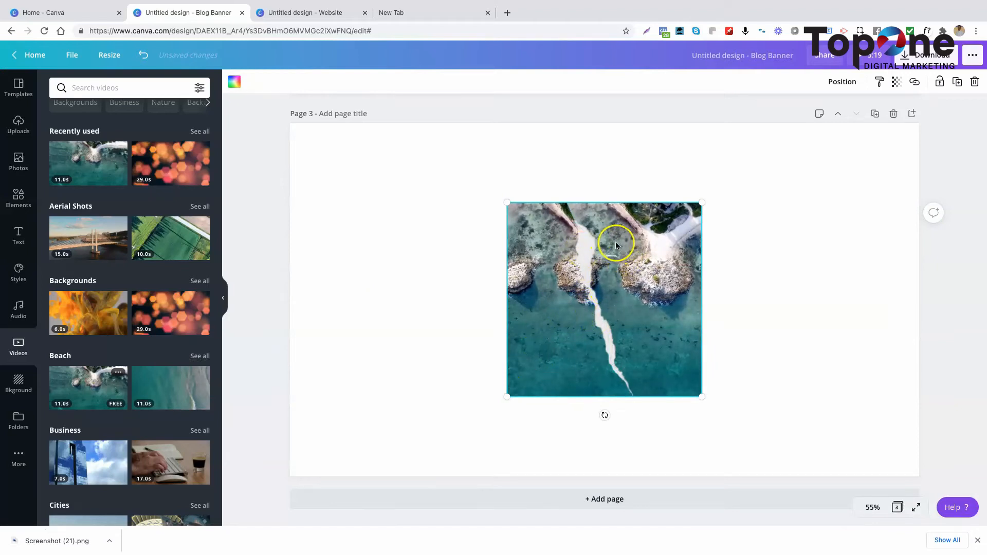
- Delete the whole torn-paper grid with its videos from page 3
{"action": "left_click", "coordinate": [5, 192]}
{"action": "left_click", "coordinate": [570, 307]}
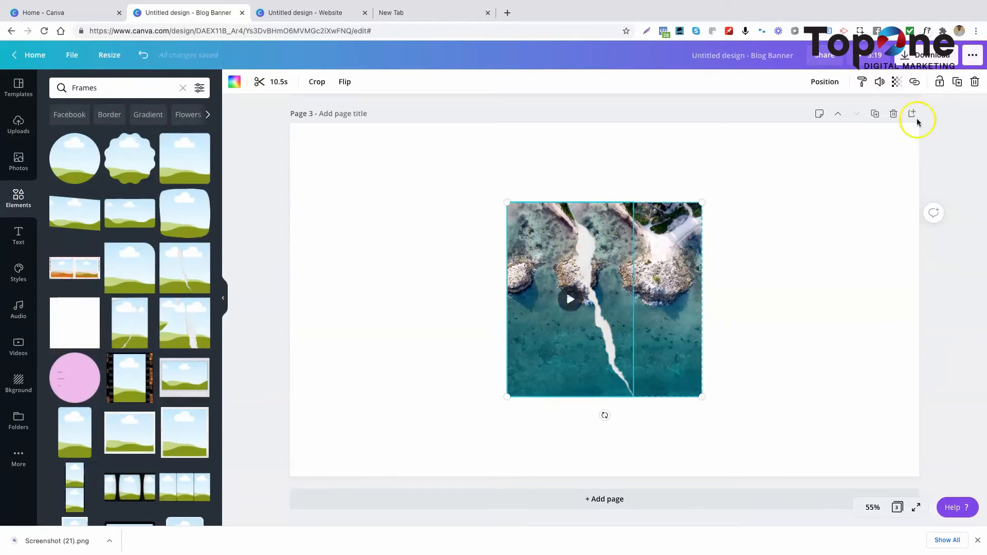
{"action": "left_click", "coordinate": [976, 84]}
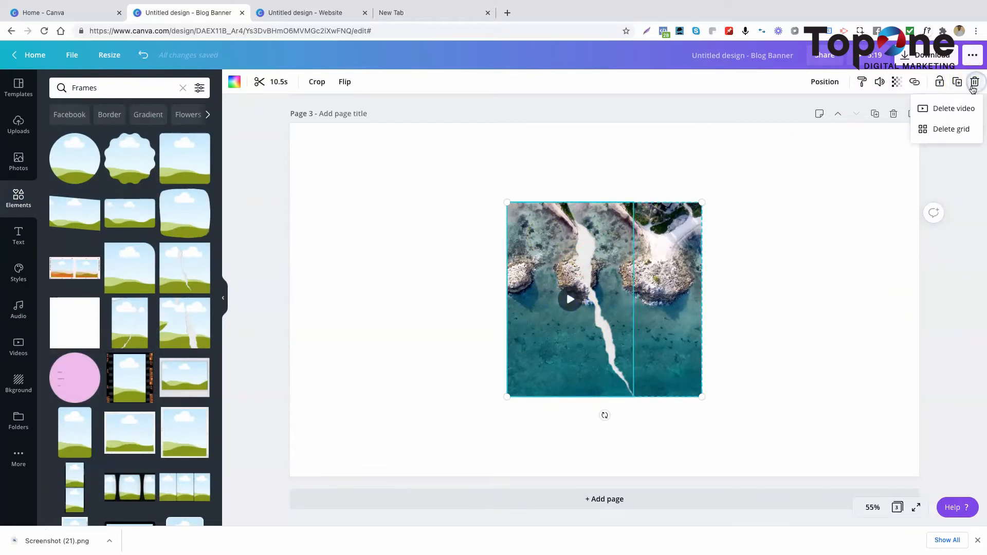
{"action": "left_click", "coordinate": [937, 128]}
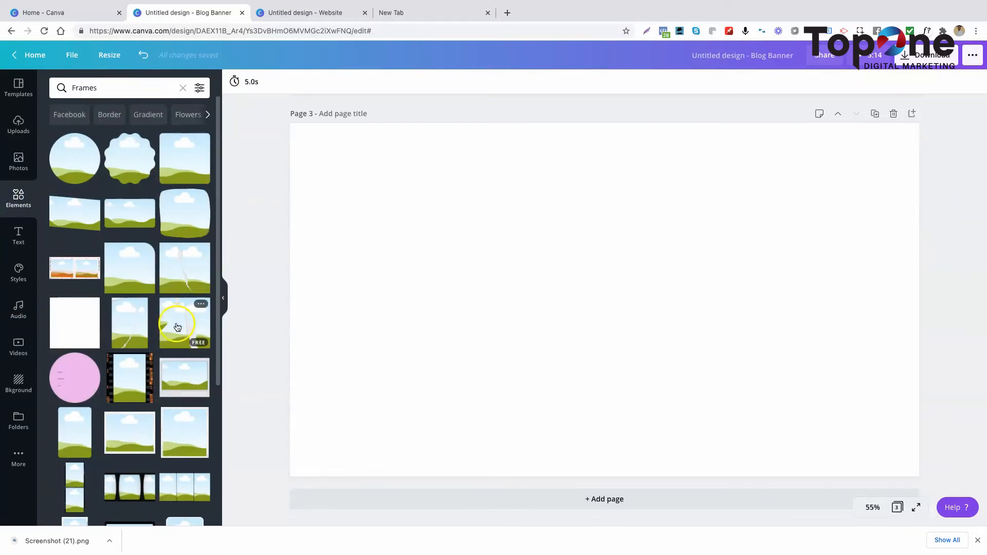
- Browse the frame designs and add the laptop frame to page 3
{"action": "scroll", "coordinate": [170, 334], "scroll_direction": "down", "scroll_amount": 3}
{"action": "scroll", "coordinate": [170, 334], "scroll_direction": "down", "scroll_amount": 2}
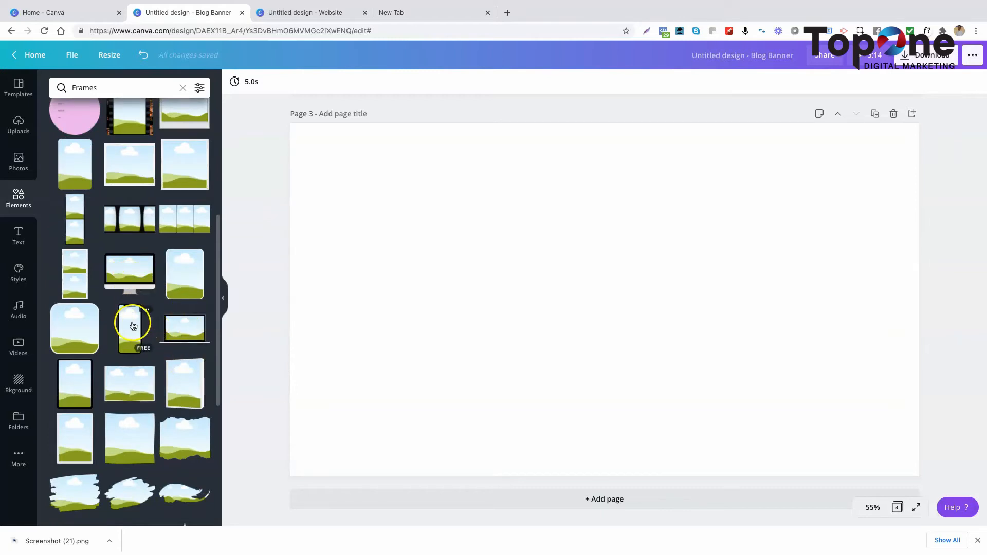
{"action": "scroll", "coordinate": [127, 331], "scroll_direction": "down", "scroll_amount": 15}
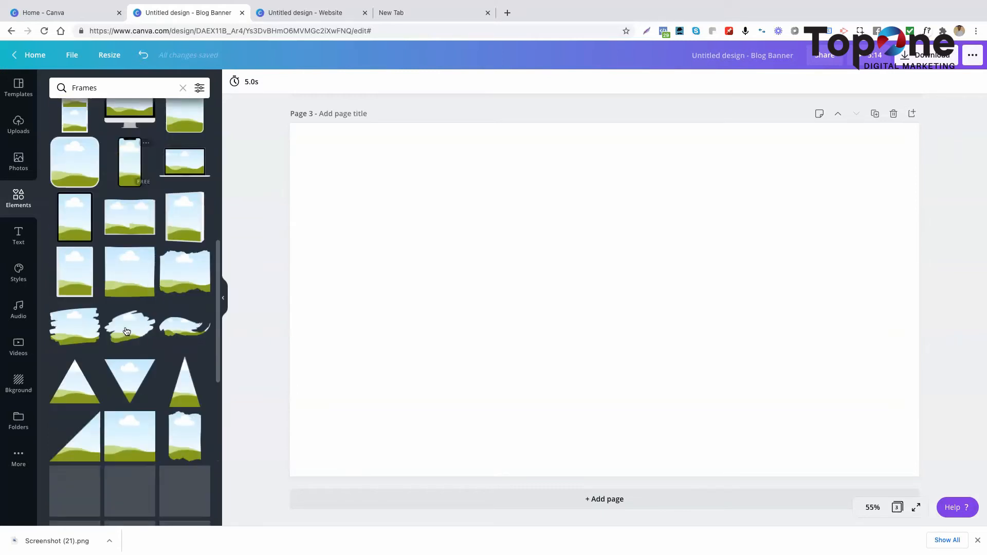
{"action": "scroll", "coordinate": [128, 319], "scroll_direction": "up", "scroll_amount": 15}
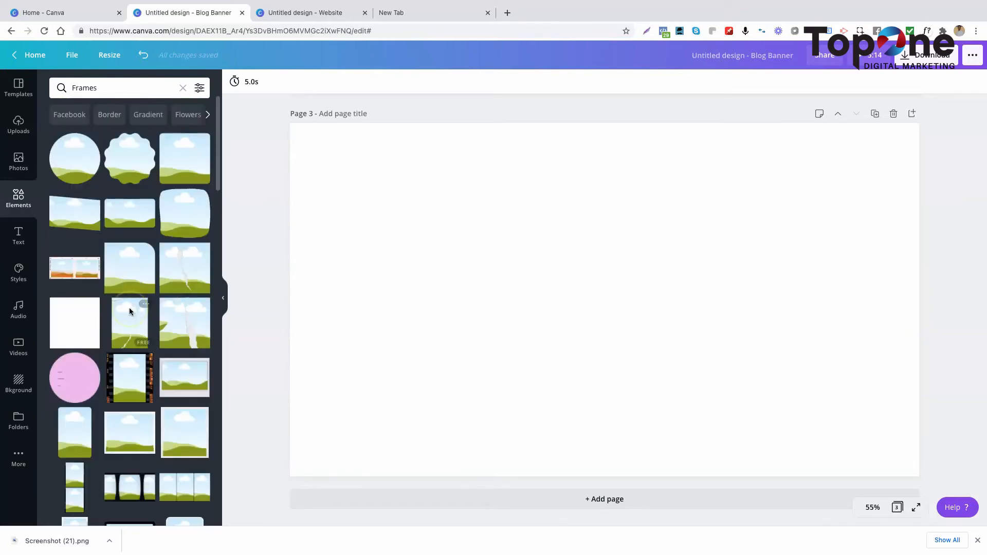
{"action": "scroll", "coordinate": [130, 310], "scroll_direction": "down", "scroll_amount": 4}
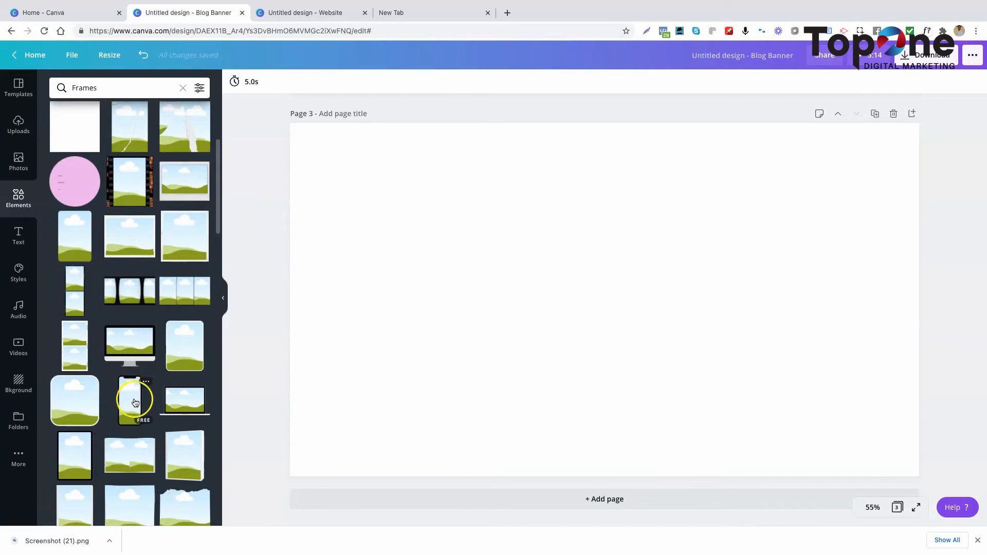
{"action": "left_click", "coordinate": [189, 408]}
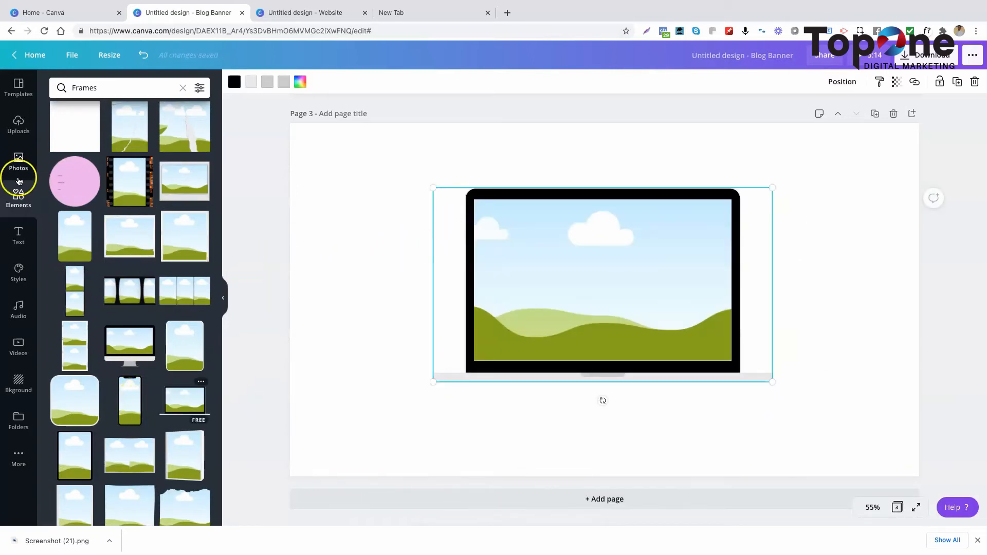
- Find the Background category videos and place the green 15-second digital video inside the laptop frame
{"action": "left_click", "coordinate": [14, 347]}
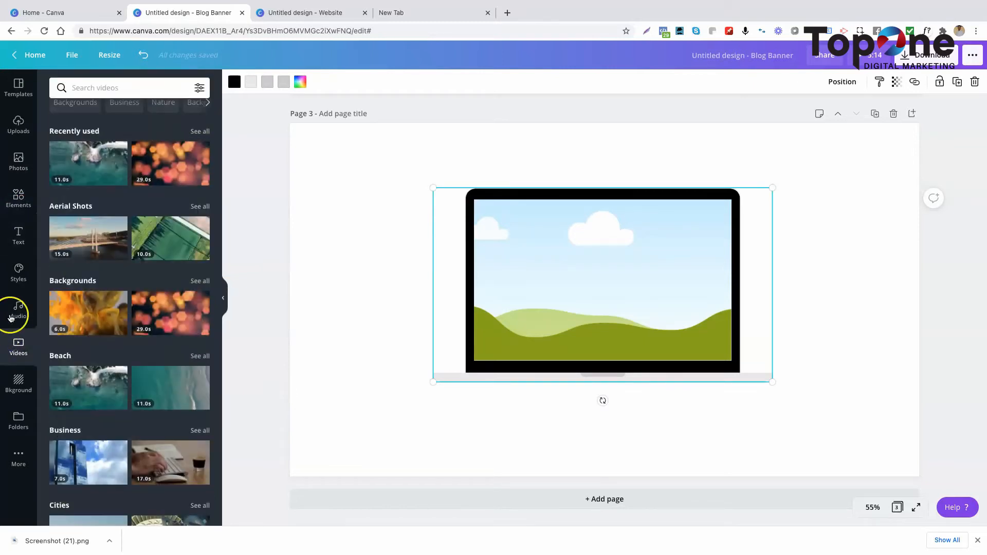
{"action": "scroll", "coordinate": [110, 310], "scroll_direction": "up", "scroll_amount": 2}
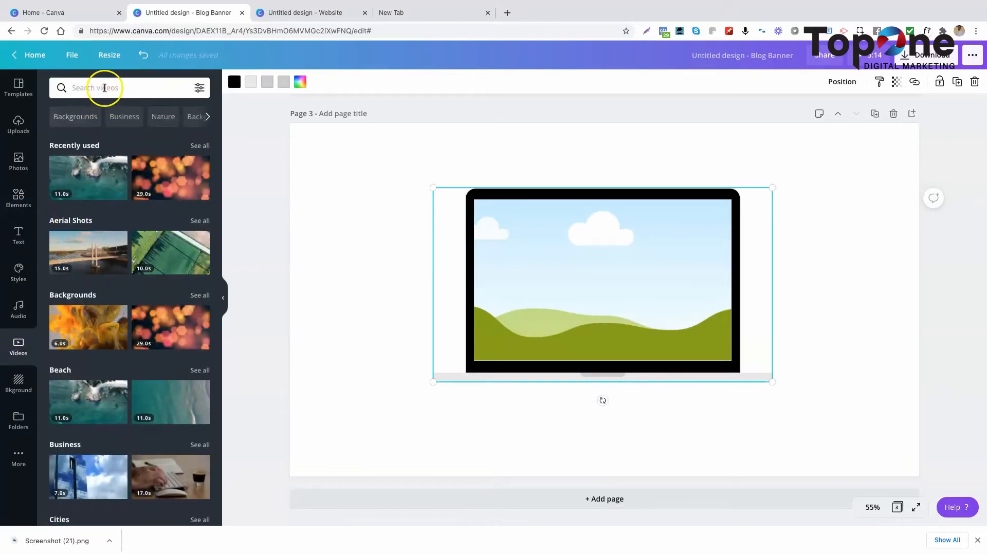
{"action": "left_click", "coordinate": [192, 116]}
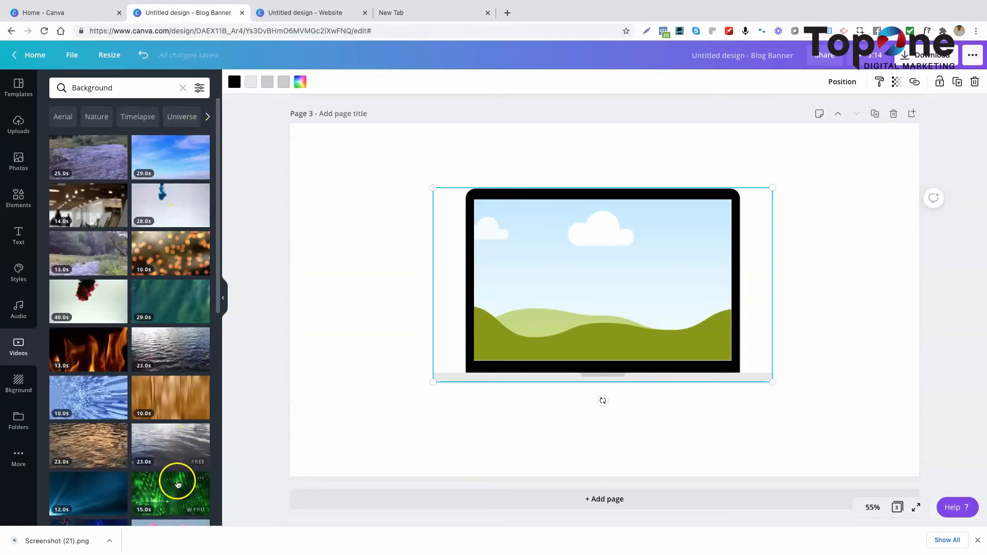
{"action": "left_click_drag", "start_coordinate": [175, 488], "coordinate": [554, 257]}
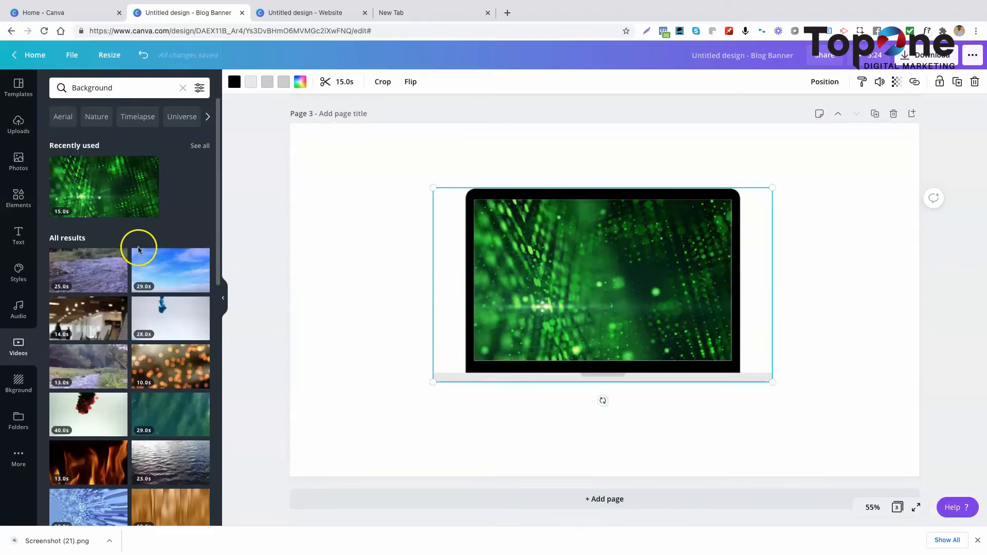
- Replace the laptop frame's video with the 7-second video of pink eggs from the Background results
{"action": "scroll", "coordinate": [99, 257], "scroll_direction": "down", "scroll_amount": 1}
{"action": "scroll", "coordinate": [99, 257], "scroll_direction": "down", "scroll_amount": 10}
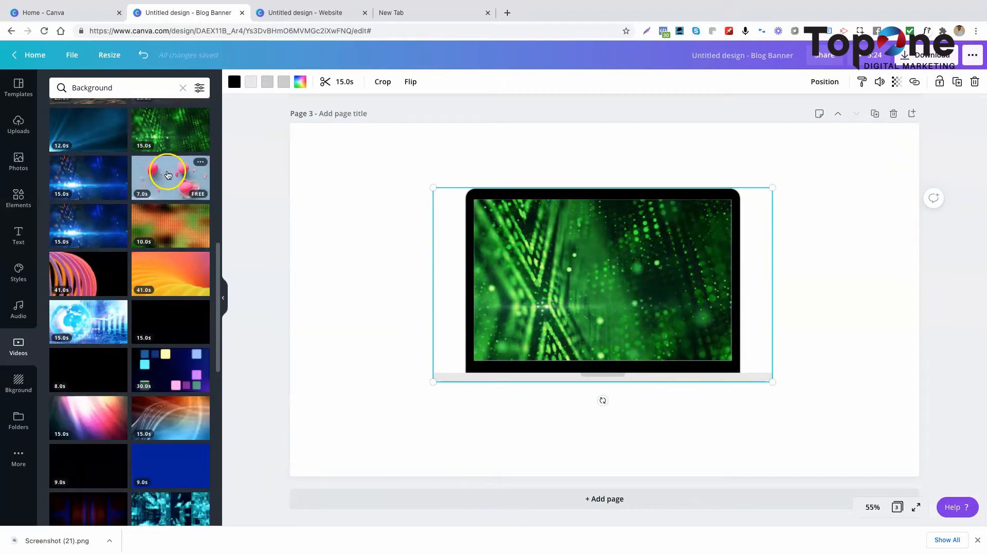
{"action": "left_click_drag", "start_coordinate": [168, 174], "coordinate": [492, 257]}
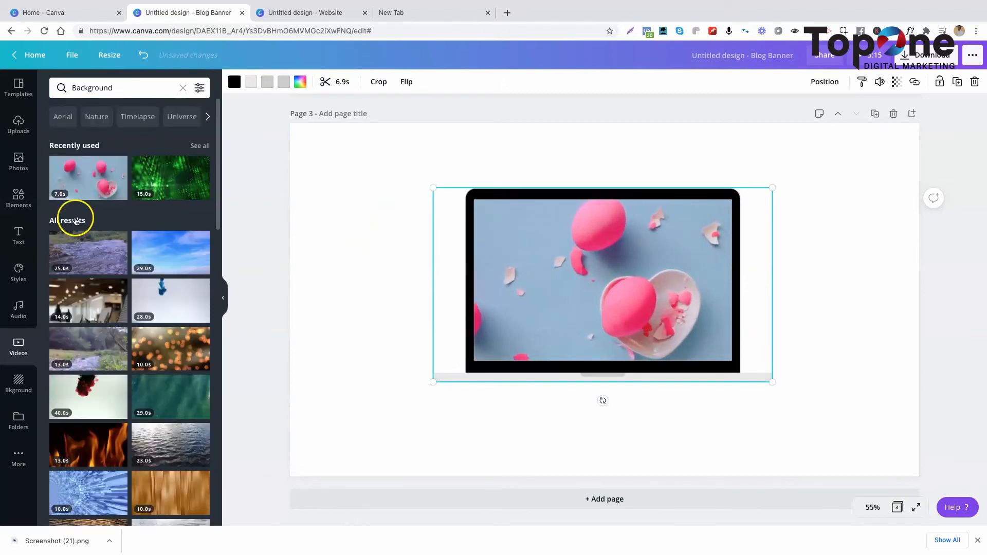
- From the uploaded videos, place the gold 5:00 countdown in the laptop frame and replace it with the white 5:00 countdown
{"action": "left_click", "coordinate": [16, 125]}
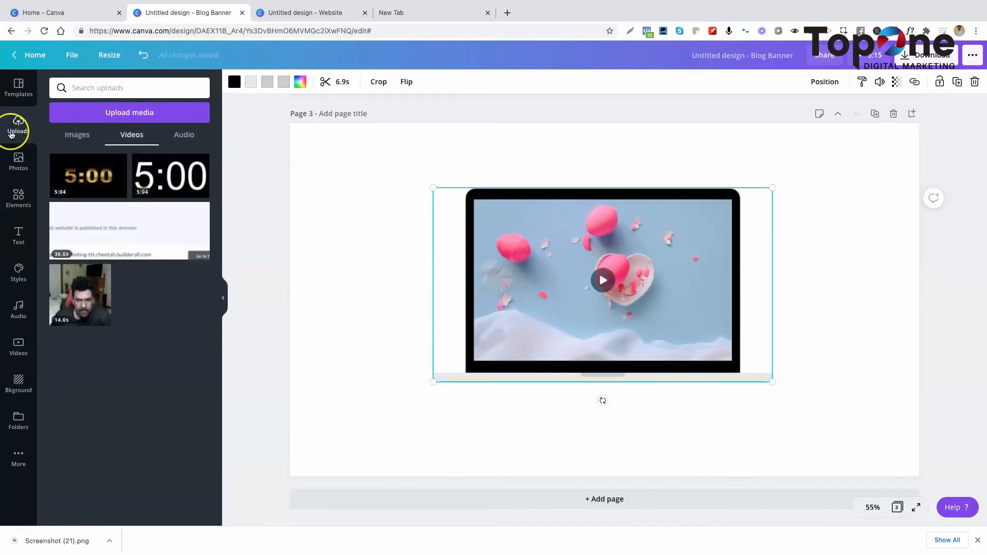
{"action": "left_click", "coordinate": [79, 138]}
{"action": "left_click", "coordinate": [128, 137]}
{"action": "left_click", "coordinate": [181, 139]}
{"action": "left_click", "coordinate": [126, 138]}
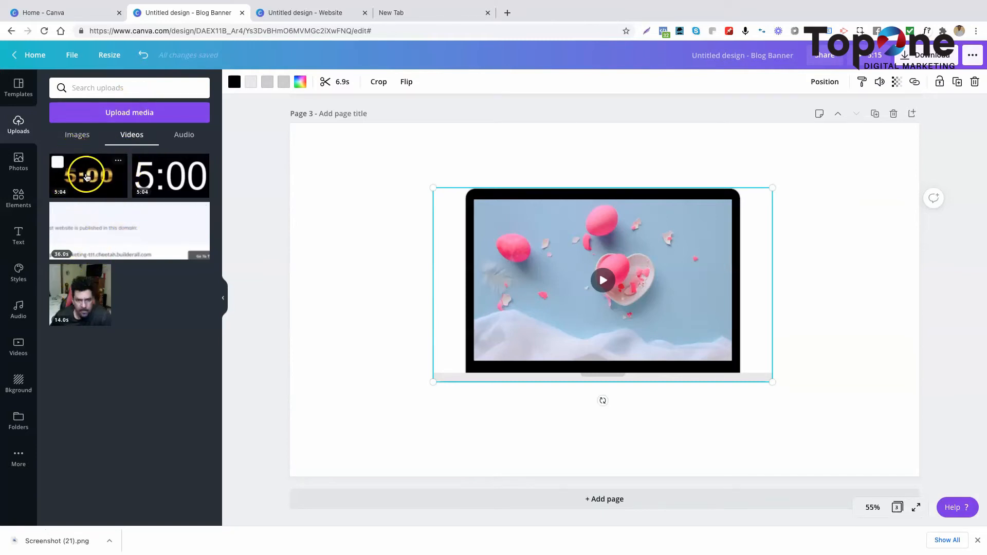
{"action": "left_click_drag", "start_coordinate": [88, 177], "coordinate": [509, 249]}
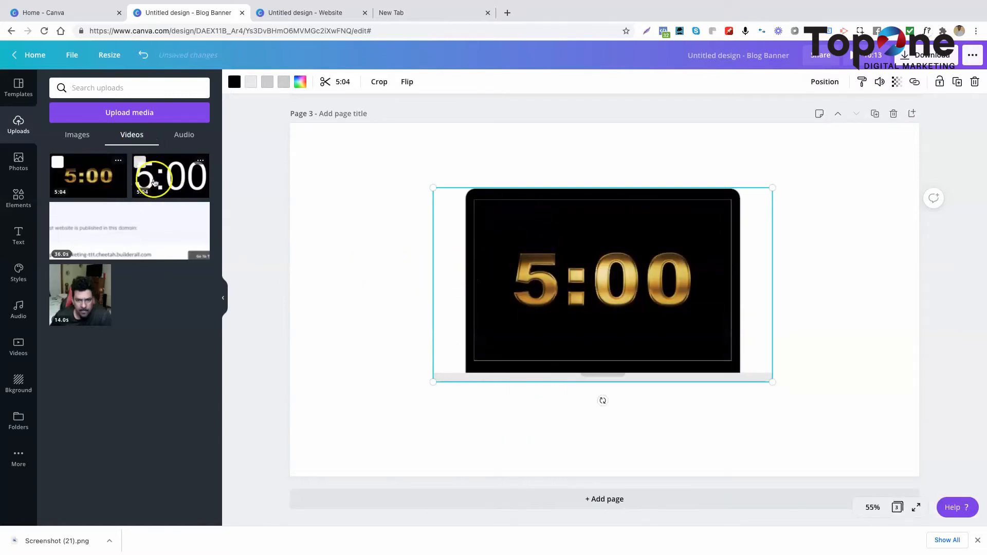
{"action": "left_click_drag", "start_coordinate": [165, 181], "coordinate": [534, 292]}
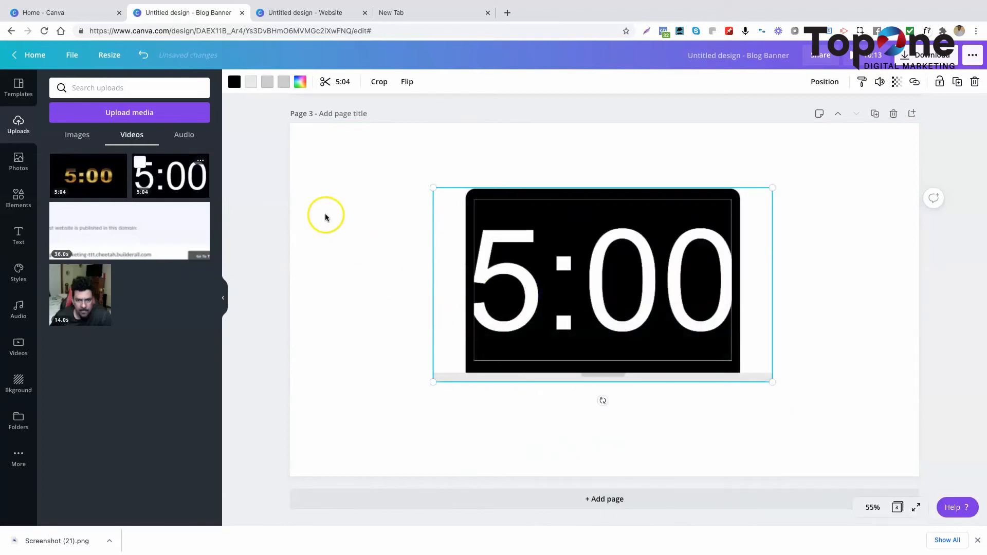
- Try to resize and reposition the white countdown video inside the laptop screen
{"action": "double_click", "coordinate": [564, 280]}
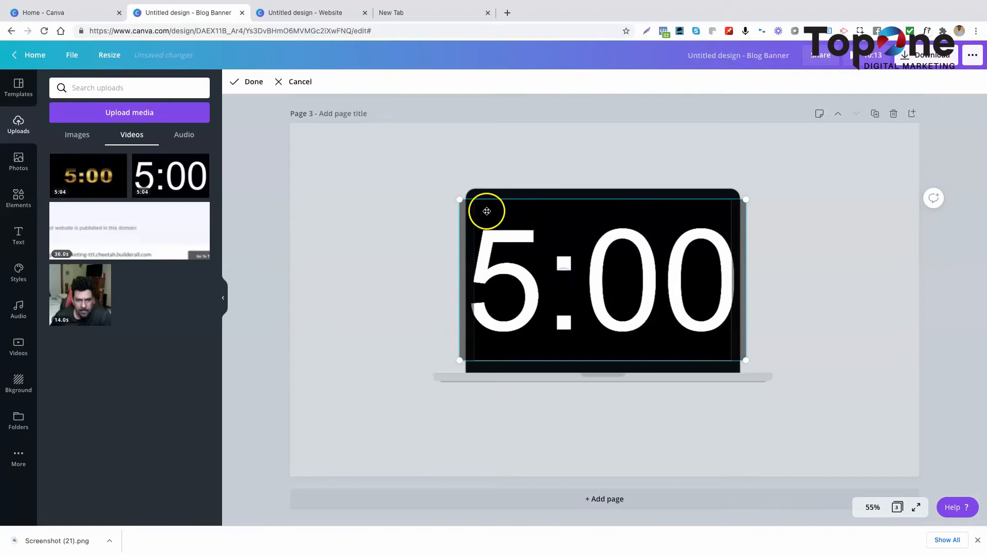
{"action": "left_click_drag", "start_coordinate": [528, 238], "coordinate": [528, 239]}
{"action": "mouse_move", "coordinate": [450, 194]}
{"action": "left_mouse_down"}
{"action": "mouse_move", "coordinate": [286, 132]}
{"action": "mouse_move", "coordinate": [346, 181]}
{"action": "mouse_move", "coordinate": [450, 194]}
{"action": "left_mouse_up"}
{"action": "left_click_drag", "start_coordinate": [600, 280], "coordinate": [519, 332]}
{"action": "left_click", "coordinate": [359, 199]}
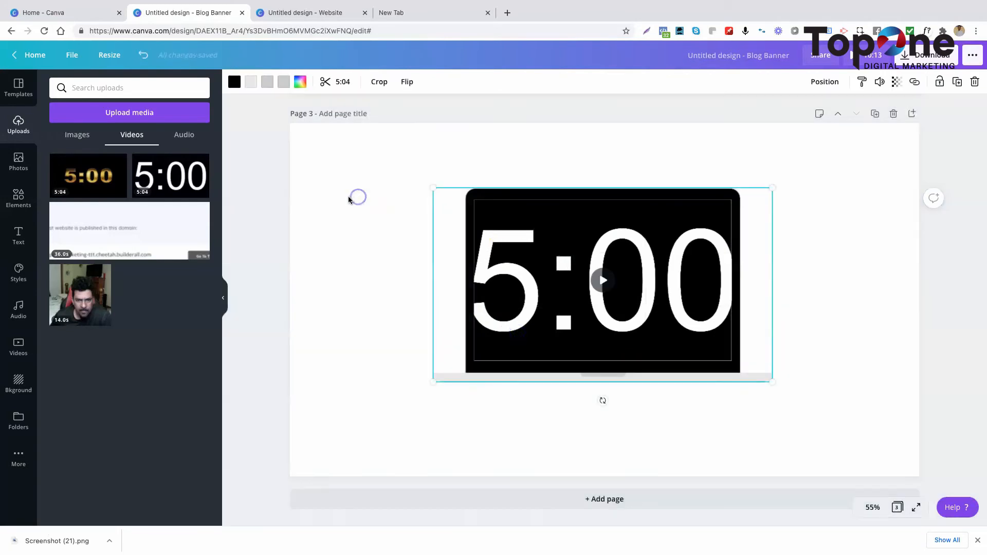
- Delete the photo mockup of the man using a laptop from page 2 and clear the mockups photo search
{"action": "scroll", "coordinate": [348, 196], "scroll_direction": "up", "scroll_amount": 5}
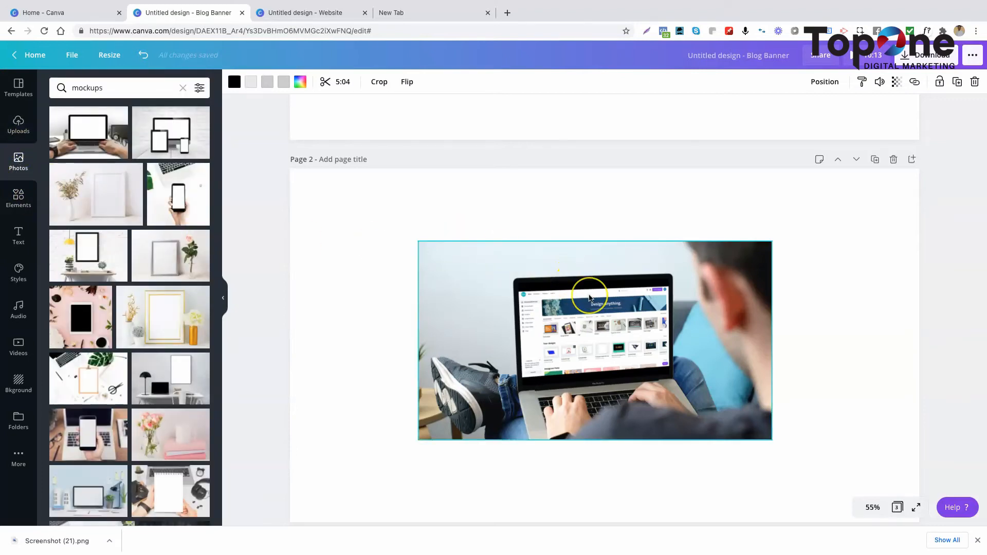
{"action": "left_click", "coordinate": [975, 82]}
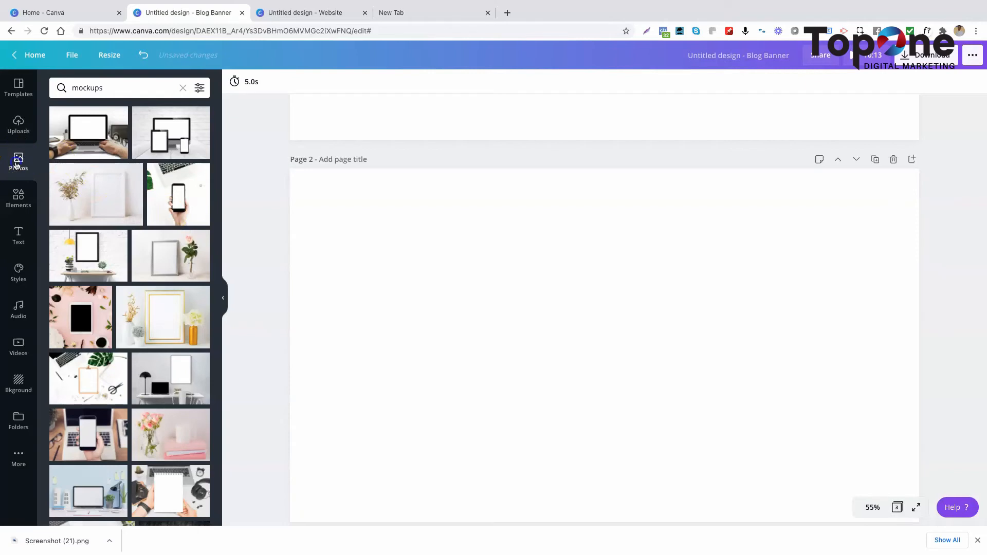
{"action": "left_click", "coordinate": [182, 89]}
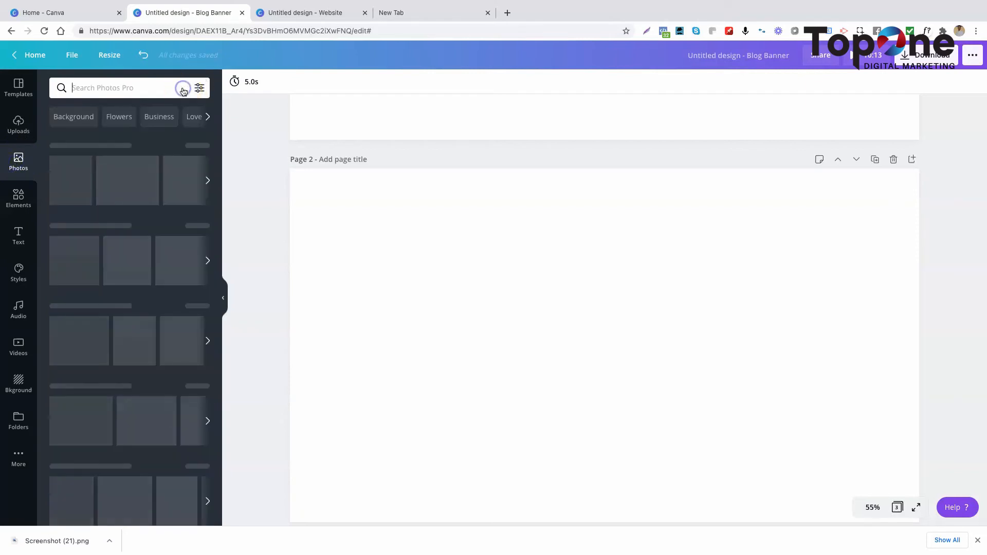
- Browse the stock photos and uploaded images, and add the TopOne Digital Marketing logo to page 2
{"action": "scroll", "coordinate": [136, 281], "scroll_direction": "down", "scroll_amount": 4}
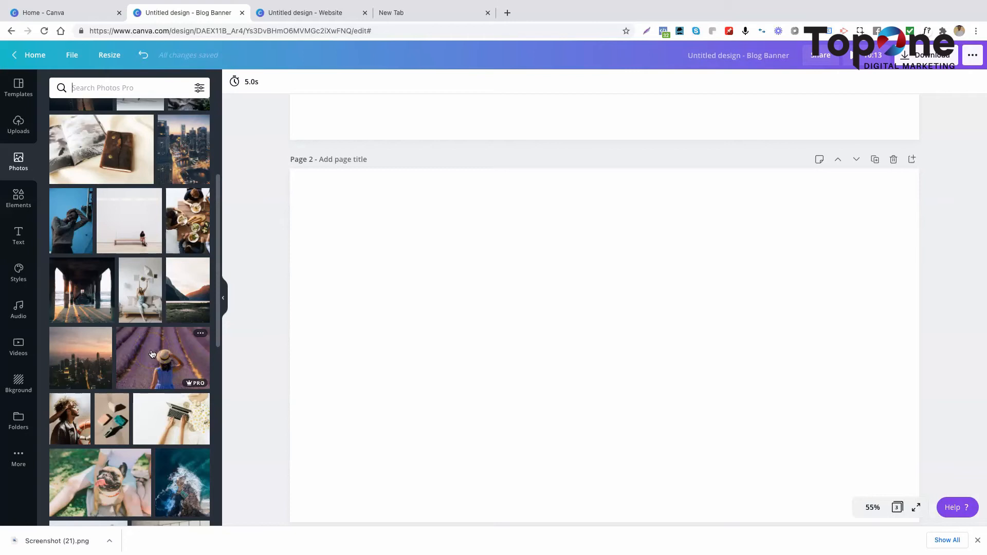
{"action": "scroll", "coordinate": [153, 354], "scroll_direction": "down", "scroll_amount": 3}
{"action": "scroll", "coordinate": [152, 354], "scroll_direction": "up", "scroll_amount": 8}
{"action": "scroll", "coordinate": [152, 354], "scroll_direction": "down", "scroll_amount": 3}
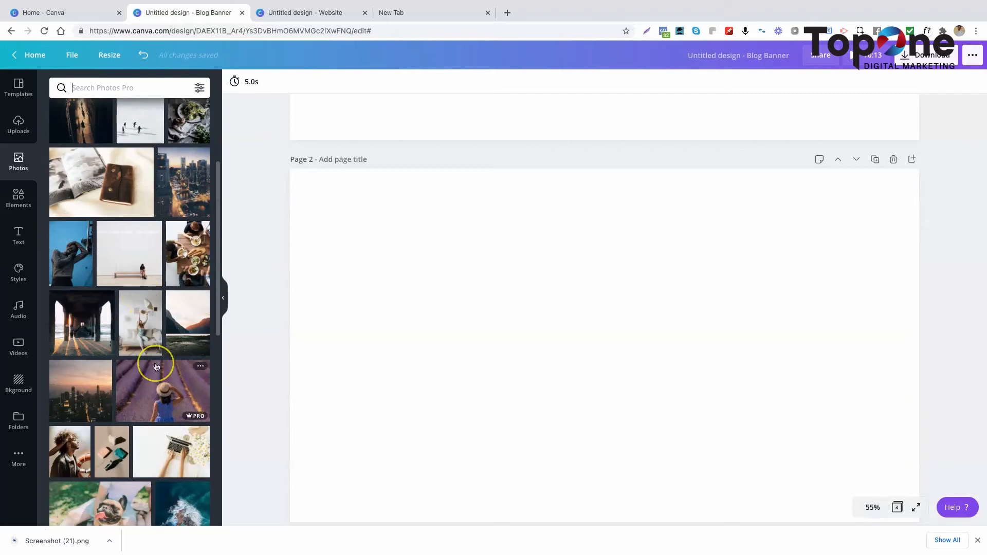
{"action": "scroll", "coordinate": [155, 356], "scroll_direction": "up", "scroll_amount": 3}
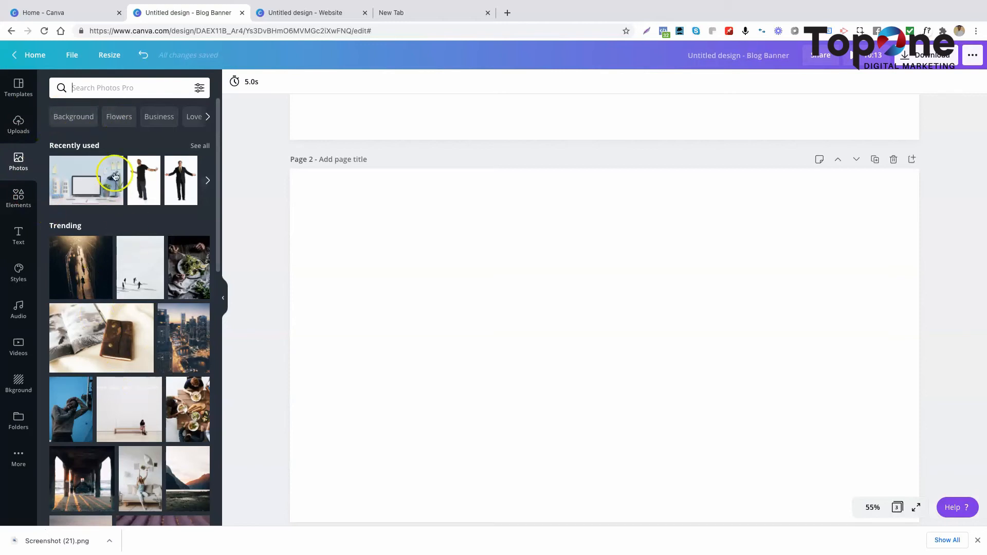
{"action": "left_click", "coordinate": [18, 123]}
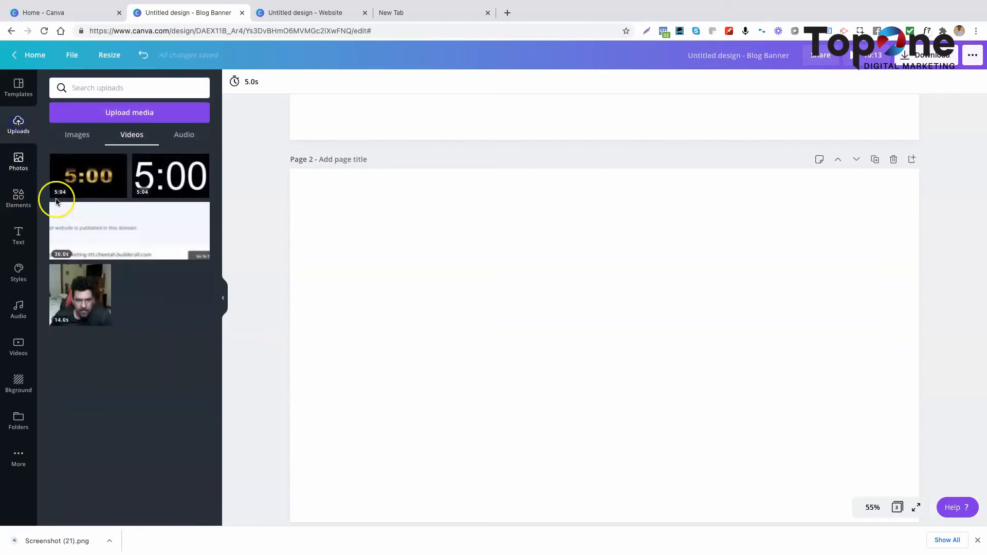
{"action": "left_click", "coordinate": [76, 134]}
{"action": "scroll", "coordinate": [117, 264], "scroll_direction": "down", "scroll_amount": 15}
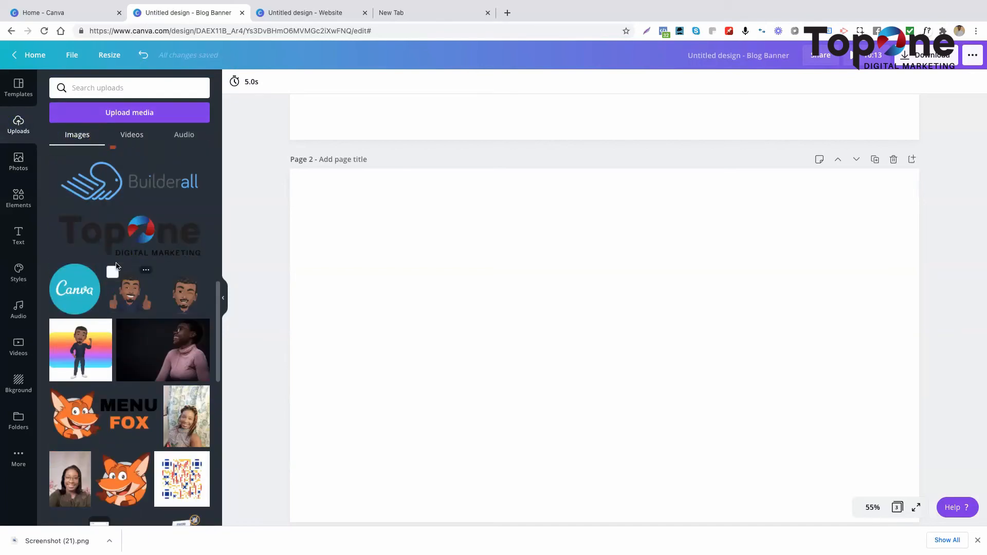
{"action": "left_click", "coordinate": [121, 238]}
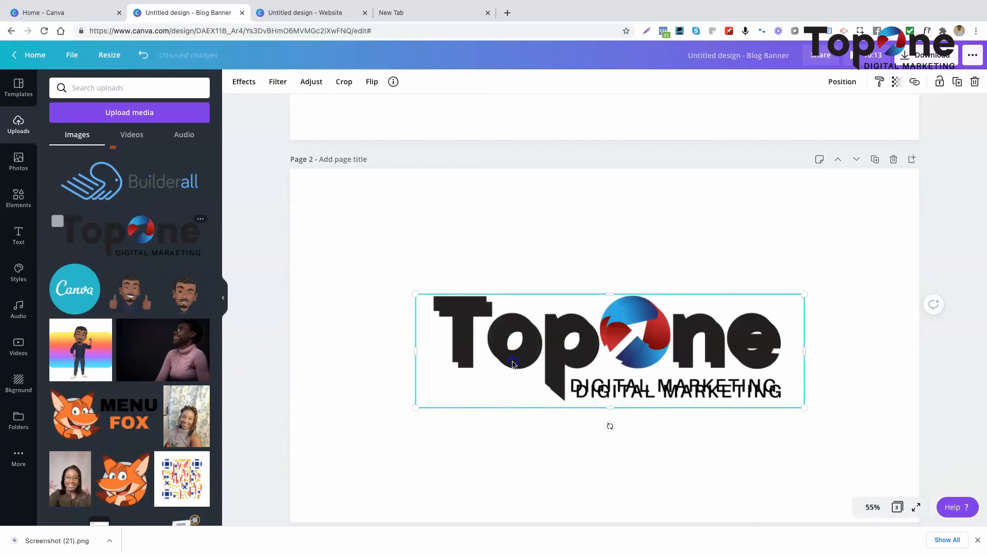
- Move the overlapping duplicate logo aside and delete it, then select the remaining TopOne logo on page 2
{"action": "left_click_drag", "start_coordinate": [524, 366], "coordinate": [554, 288]}
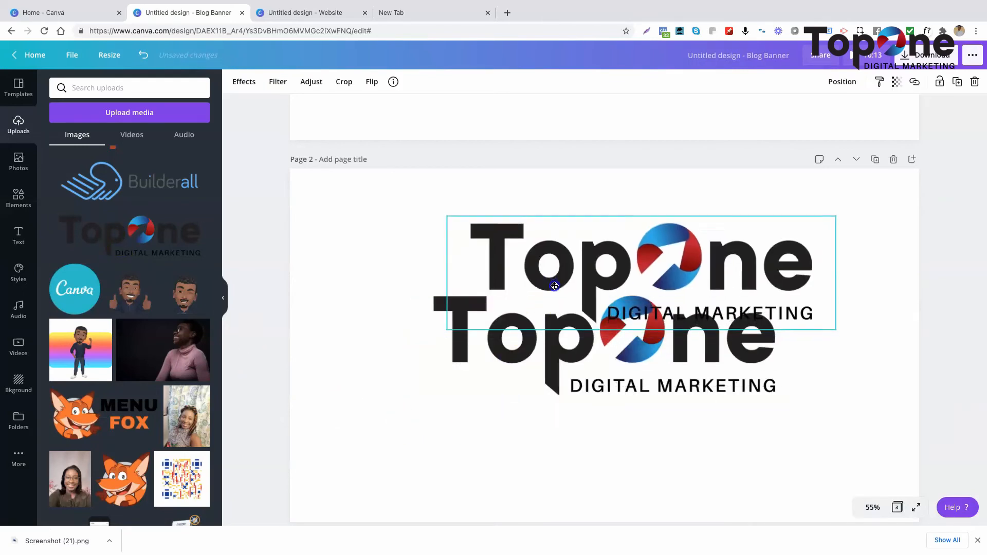
{"action": "left_click", "coordinate": [973, 83]}
{"action": "left_click", "coordinate": [593, 338]}
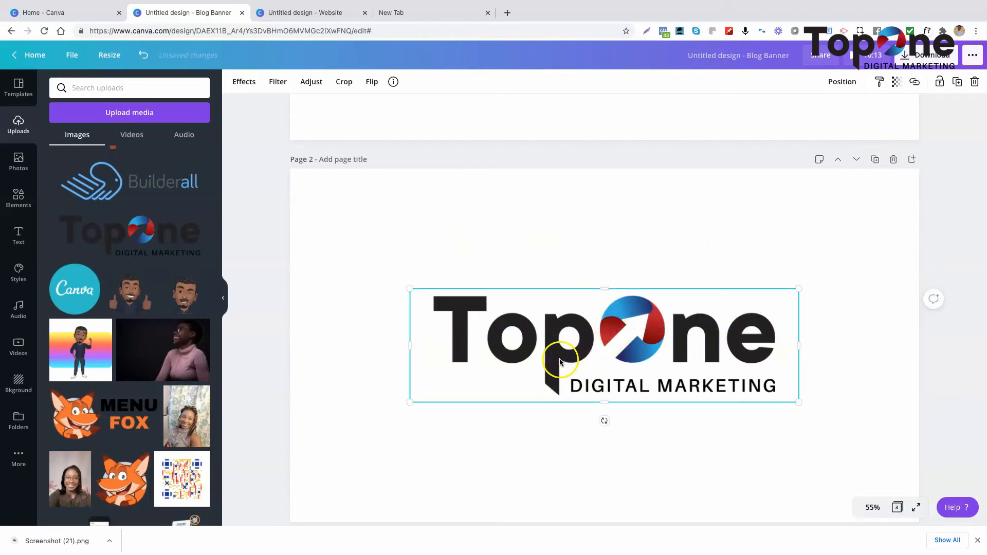
- Open the effects for the TopOne logo and look through the available effect categories, from Smartmockups to Frames and Shadows
{"action": "left_click", "coordinate": [244, 82]}
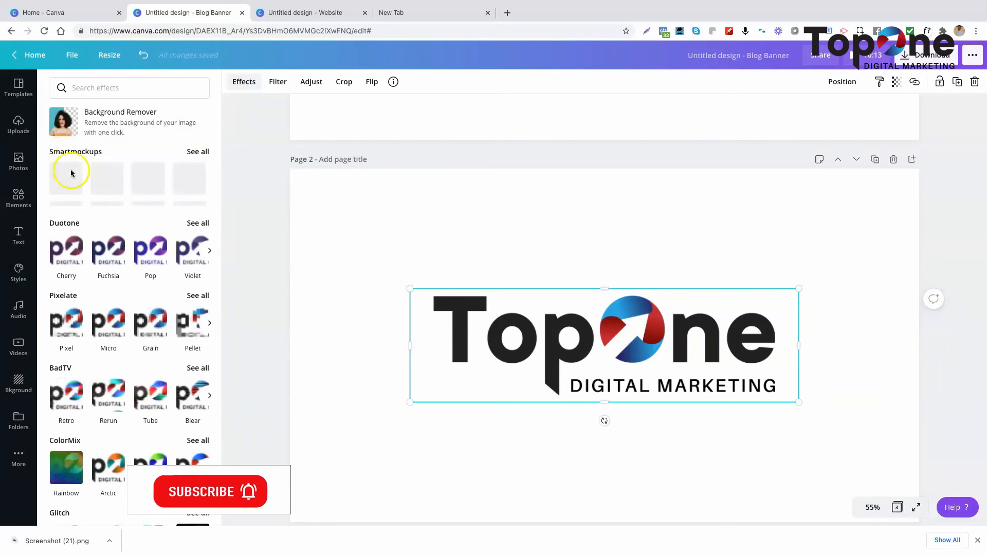
{"action": "scroll", "coordinate": [93, 247], "scroll_direction": "down", "scroll_amount": 8}
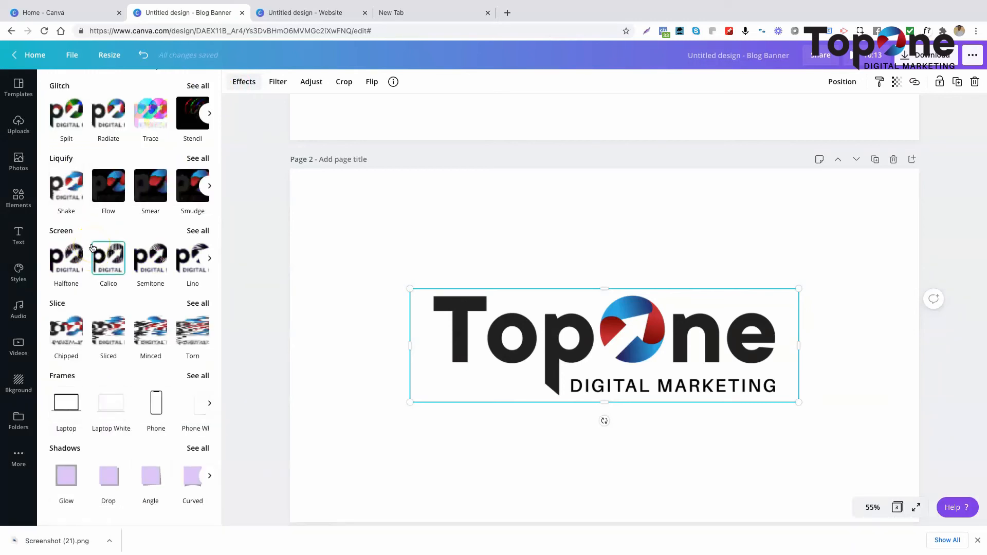
{"action": "scroll", "coordinate": [92, 248], "scroll_direction": "down", "scroll_amount": 1}
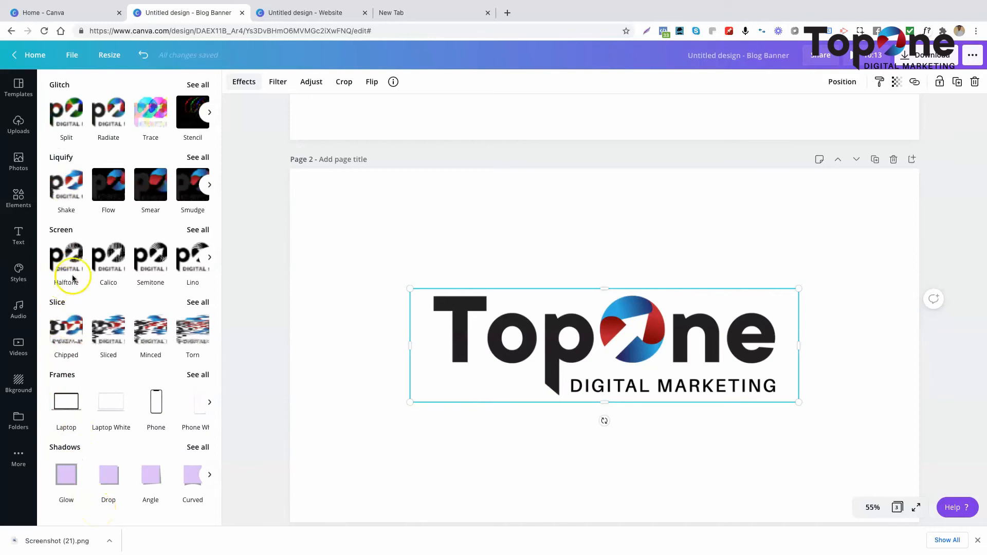
{"action": "scroll", "coordinate": [102, 202], "scroll_direction": "up", "scroll_amount": 8}
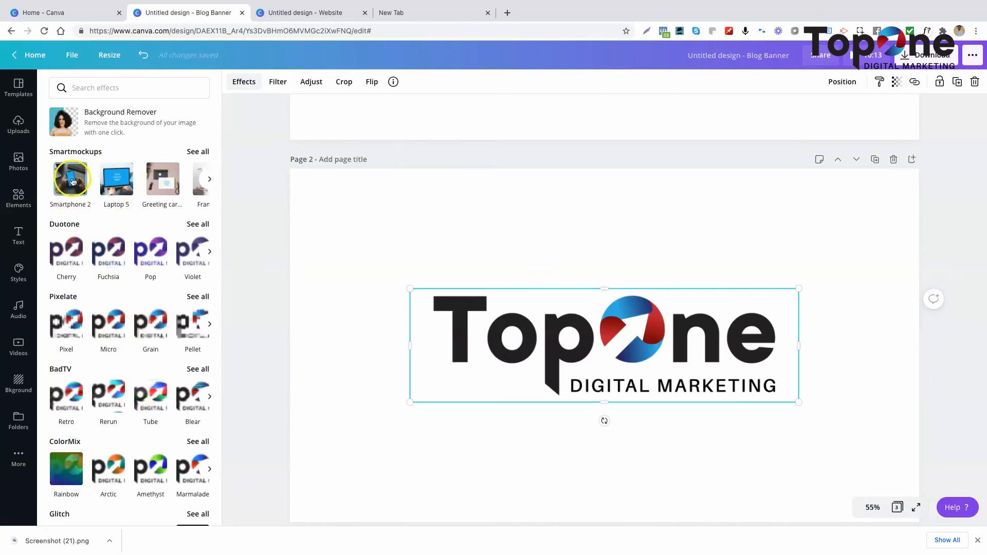
- Try the Laptop 16 Smartmockup on the TopOne logo and undo it
{"action": "left_click", "coordinate": [196, 151]}
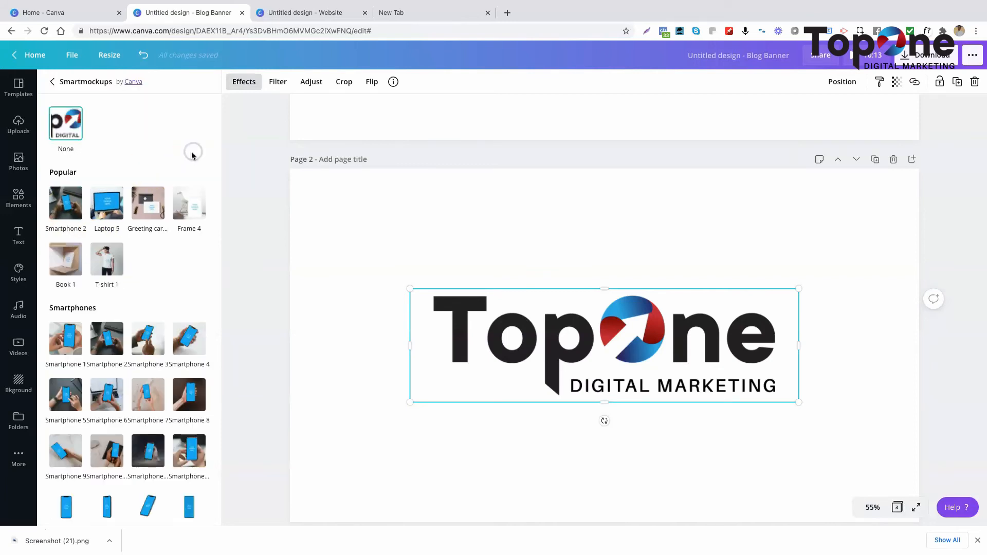
{"action": "scroll", "coordinate": [146, 315], "scroll_direction": "down", "scroll_amount": 5}
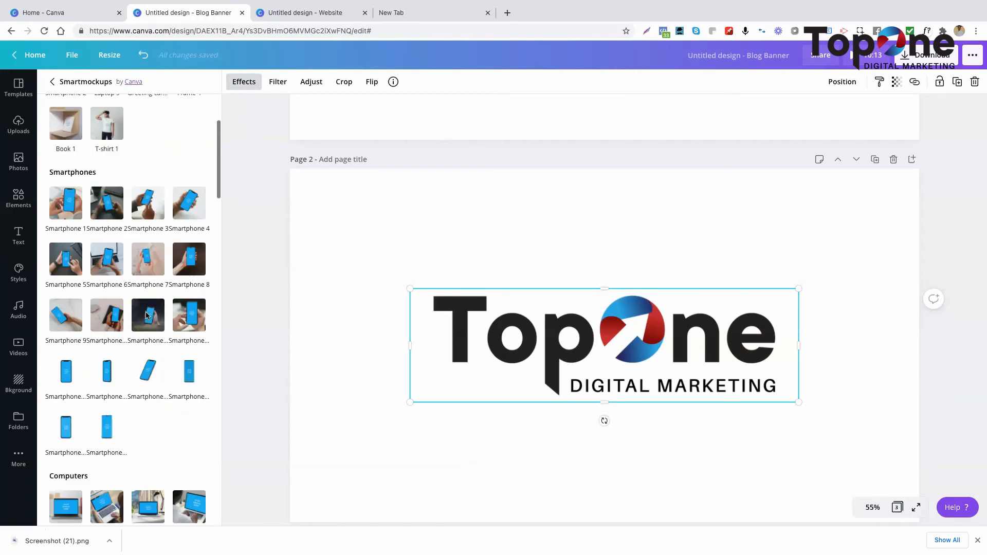
{"action": "scroll", "coordinate": [146, 315], "scroll_direction": "down", "scroll_amount": 5}
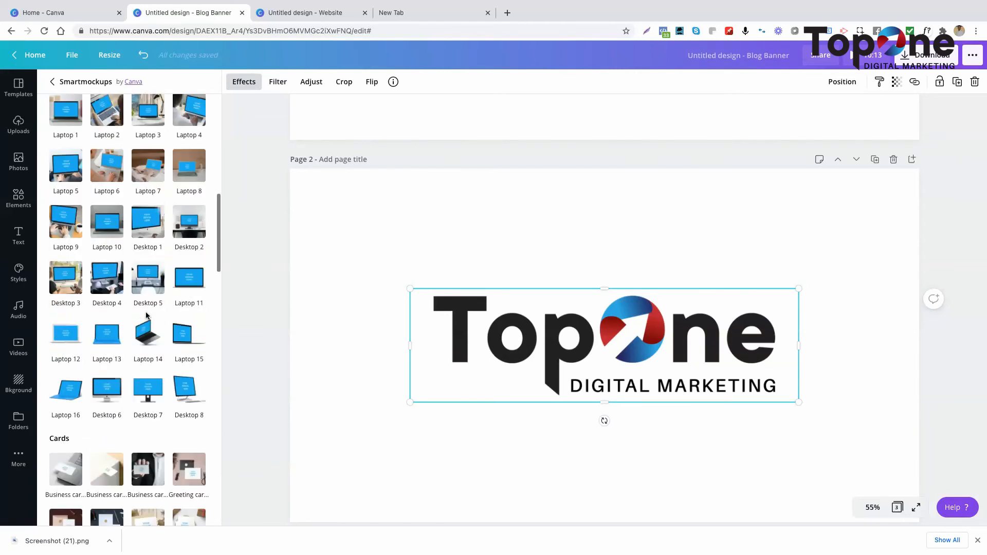
{"action": "left_click", "coordinate": [70, 386]}
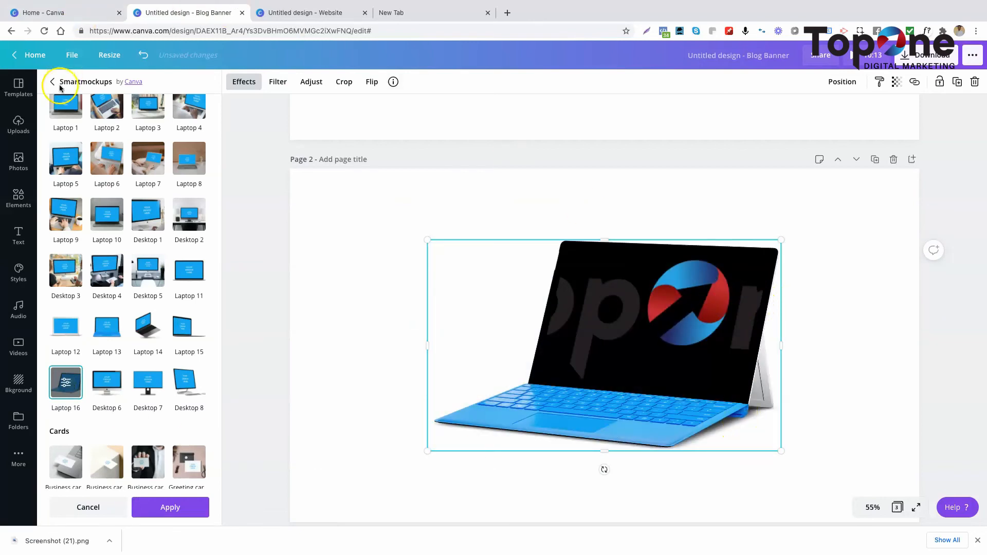
{"action": "left_click", "coordinate": [139, 56]}
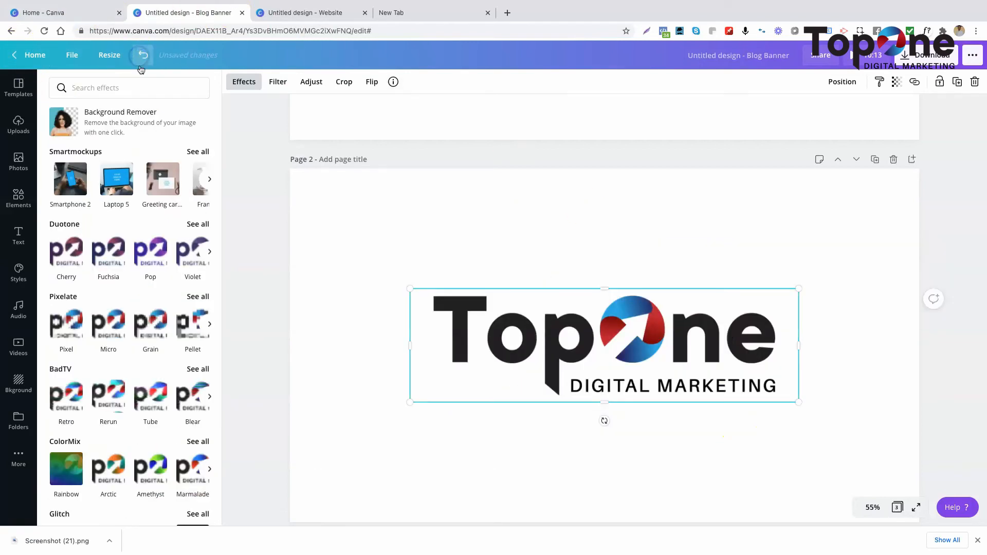
- Put the TopOne logo on the T-shirt 1 mockup from the popular Smartmockups
{"action": "scroll", "coordinate": [136, 358], "scroll_direction": "down", "scroll_amount": 2}
{"action": "scroll", "coordinate": [137, 358], "scroll_direction": "down", "scroll_amount": 6}
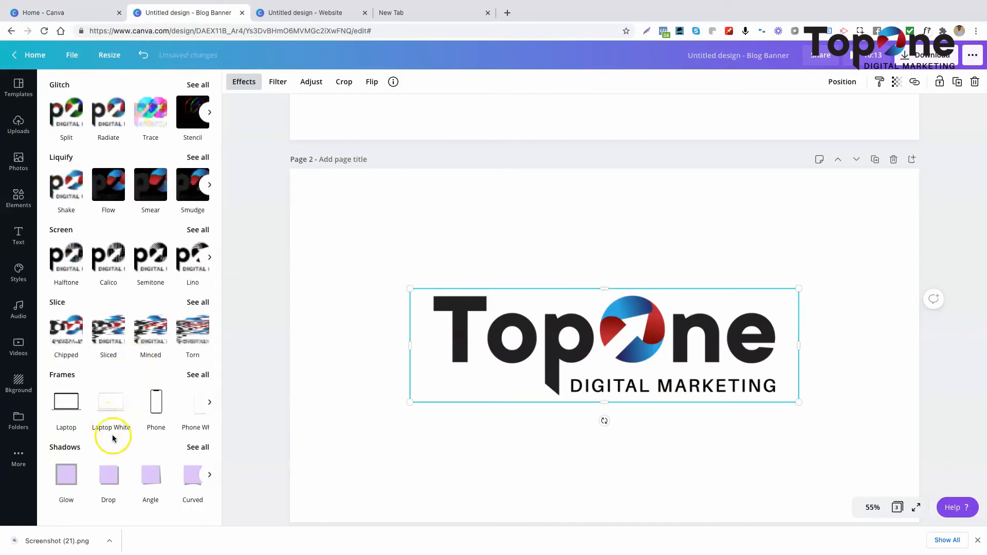
{"action": "scroll", "coordinate": [139, 447], "scroll_direction": "up", "scroll_amount": 9}
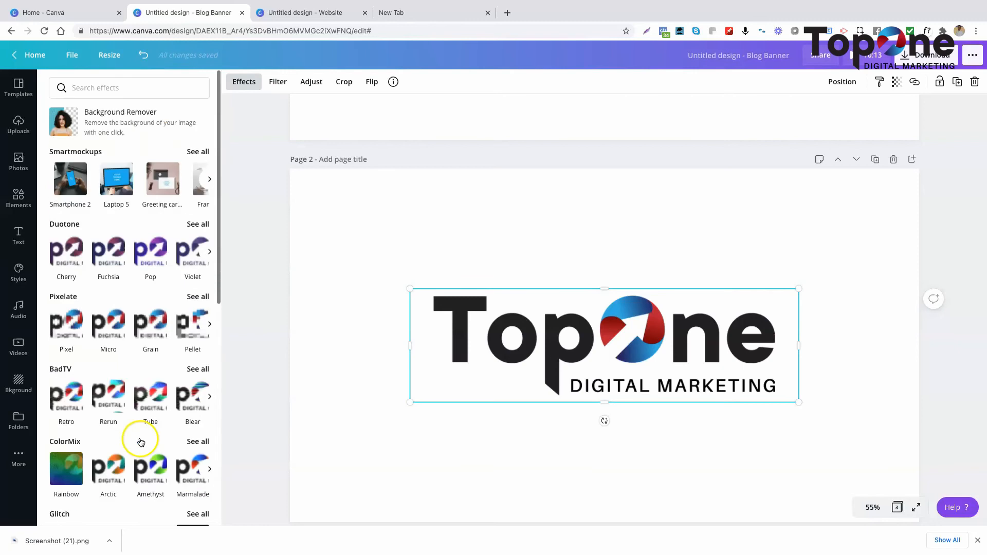
{"action": "left_click", "coordinate": [194, 153]}
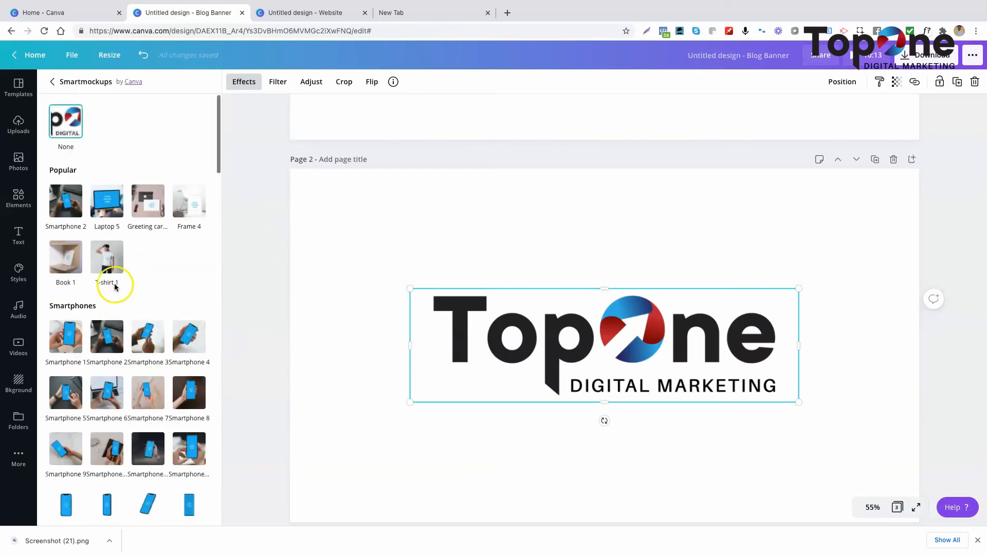
{"action": "left_click", "coordinate": [107, 257]}
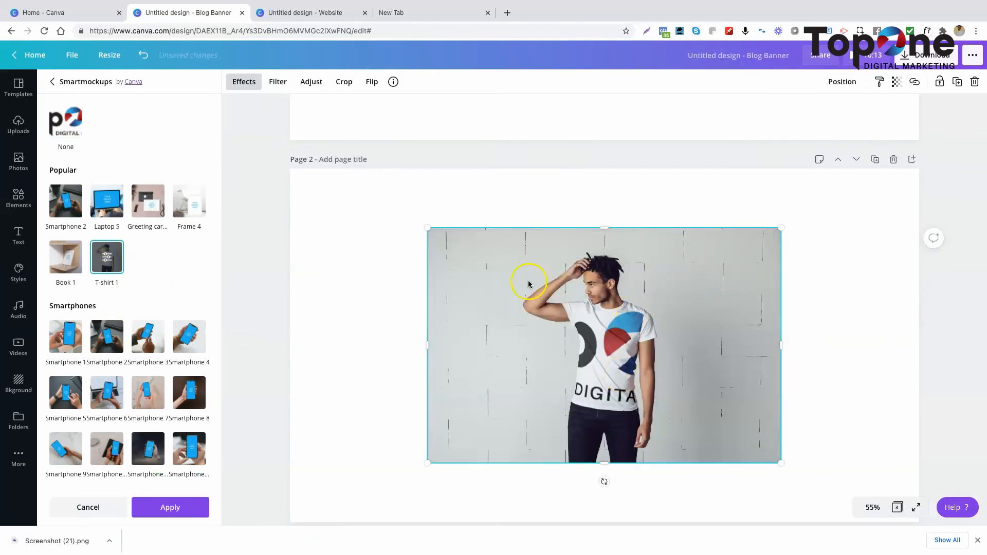
- Set the T-shirt mockup's crop to Fit so the whole logo is placed on the shirt
{"action": "left_click", "coordinate": [104, 255]}
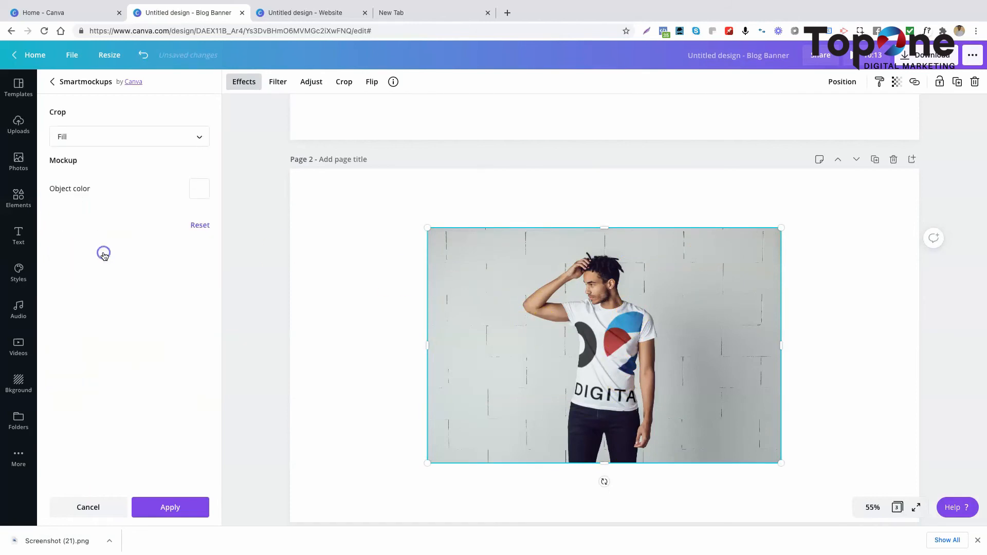
{"action": "left_click", "coordinate": [77, 137]}
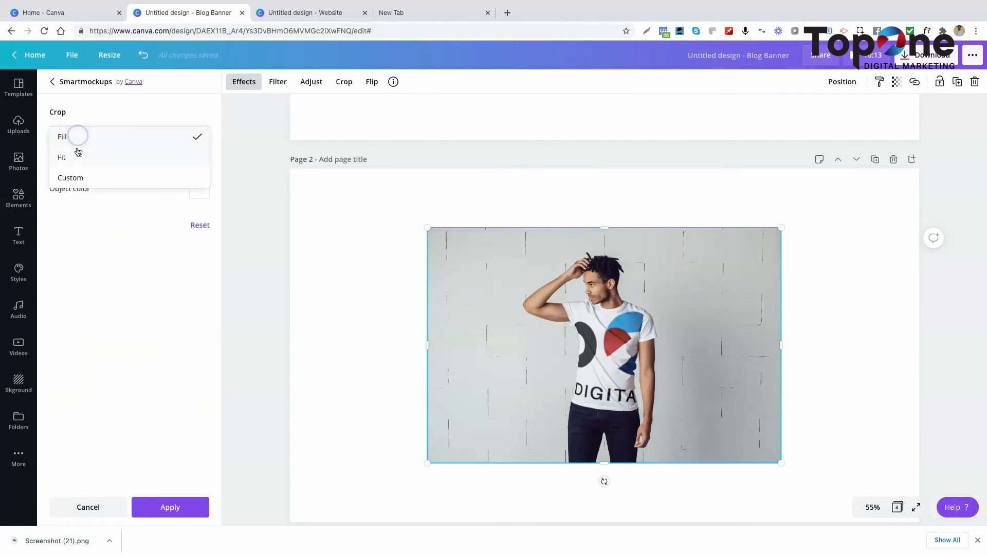
{"action": "left_click", "coordinate": [77, 160]}
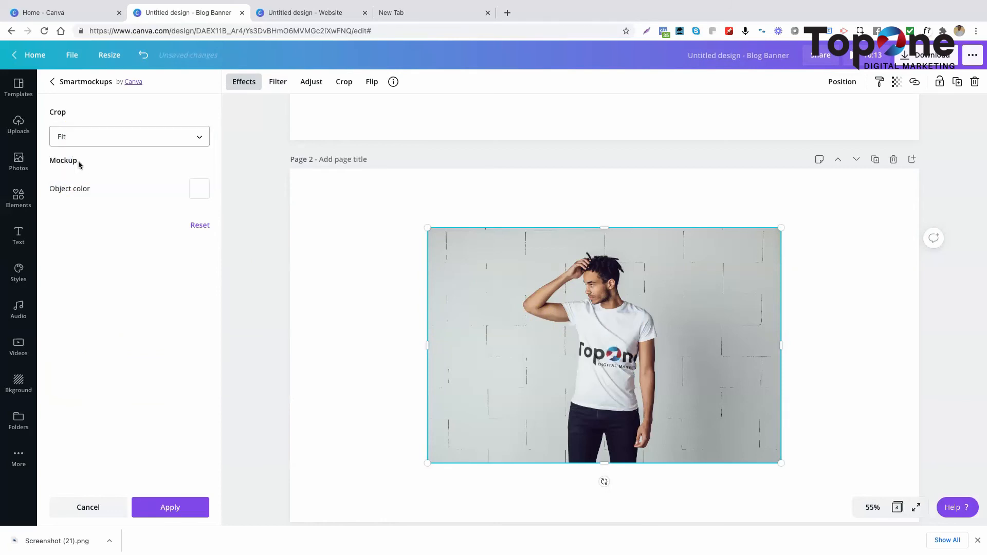
- Switch the T-shirt mockup's crop to Custom and reduce the logo size to 13
{"action": "left_click", "coordinate": [88, 144]}
{"action": "left_click", "coordinate": [86, 159]}
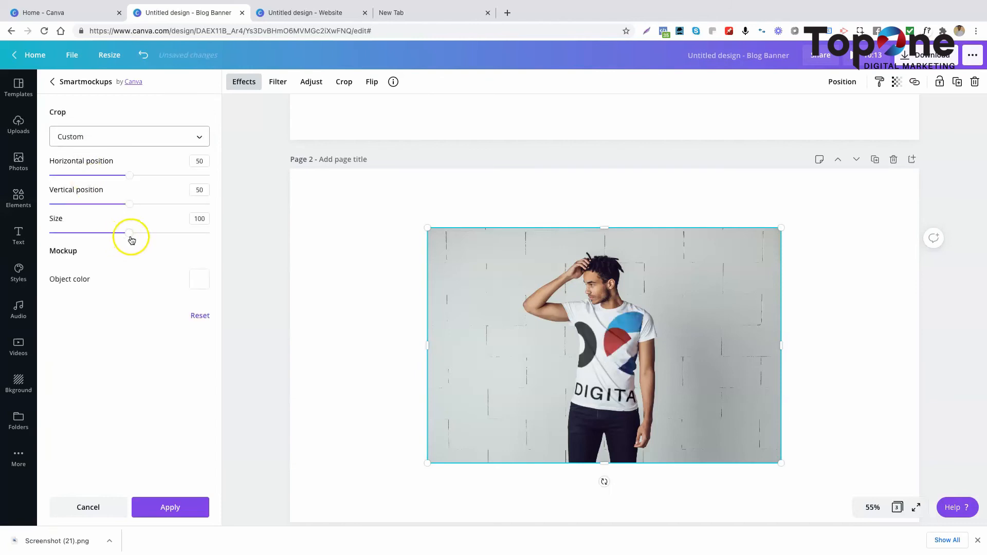
{"action": "left_click_drag", "start_coordinate": [130, 236], "coordinate": [122, 235]}
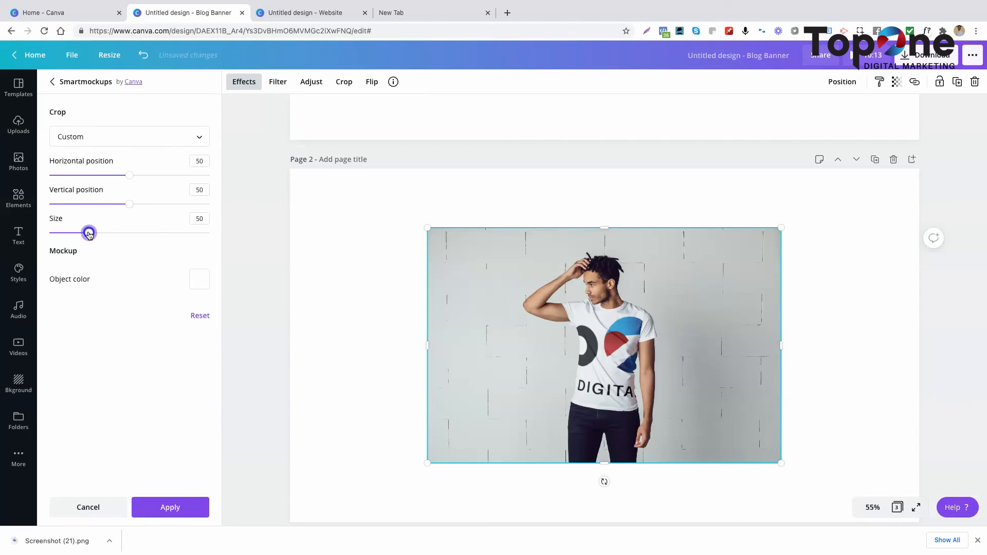
{"action": "left_click_drag", "start_coordinate": [80, 230], "coordinate": [60, 224]}
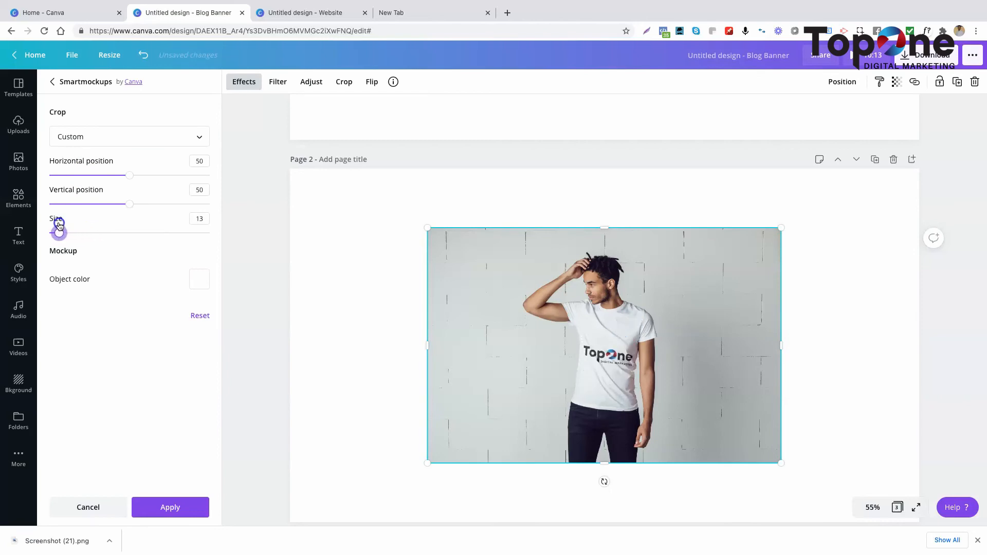
- Move the logo up to the shirt's chest by setting its vertical position to 23
{"action": "left_click", "coordinate": [129, 205]}
{"action": "mouse_move", "coordinate": [129, 207]}
{"action": "left_mouse_down"}
{"action": "mouse_move", "coordinate": [152, 210]}
{"action": "mouse_move", "coordinate": [113, 202]}
{"action": "left_mouse_up"}
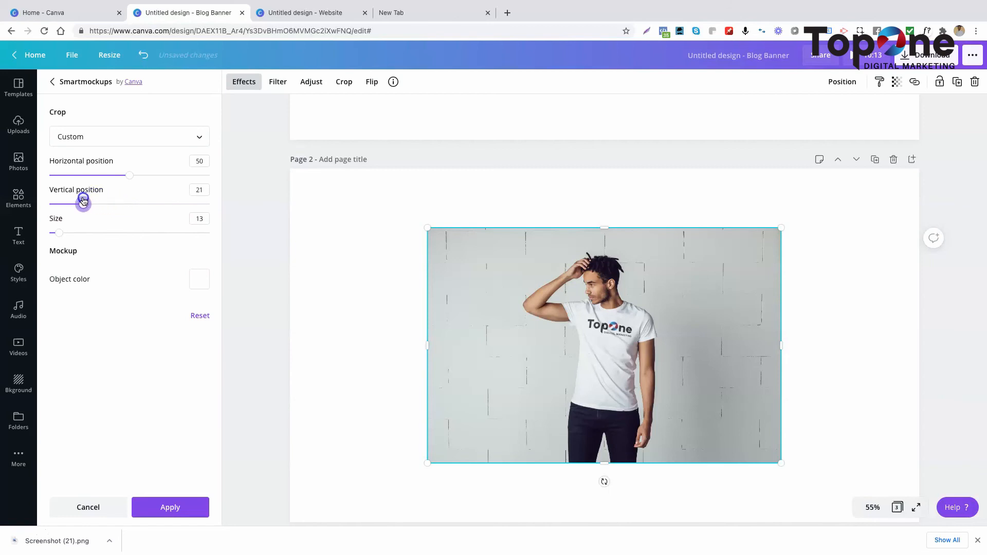
{"action": "left_click_drag", "start_coordinate": [85, 202], "coordinate": [87, 202]}
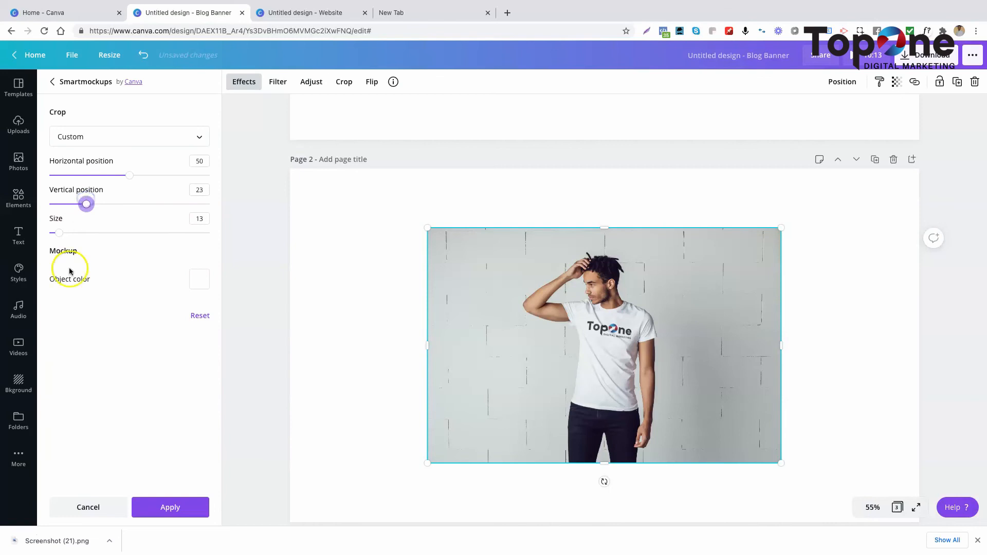
- Try several object colors on the T-shirt, including red #C41919, dark blue #263552 and bright blue #2B5BB8
{"action": "left_click", "coordinate": [198, 282]}
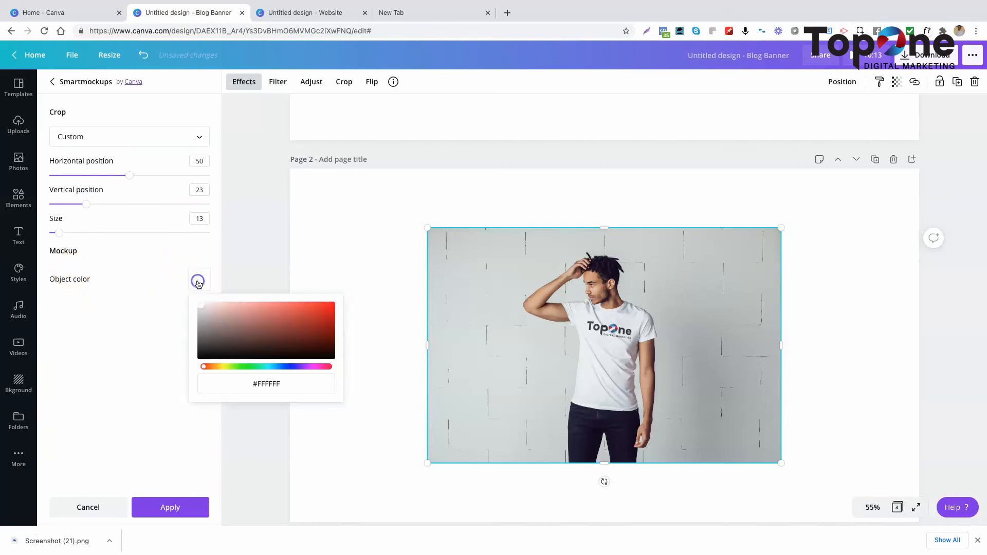
{"action": "left_click", "coordinate": [249, 324]}
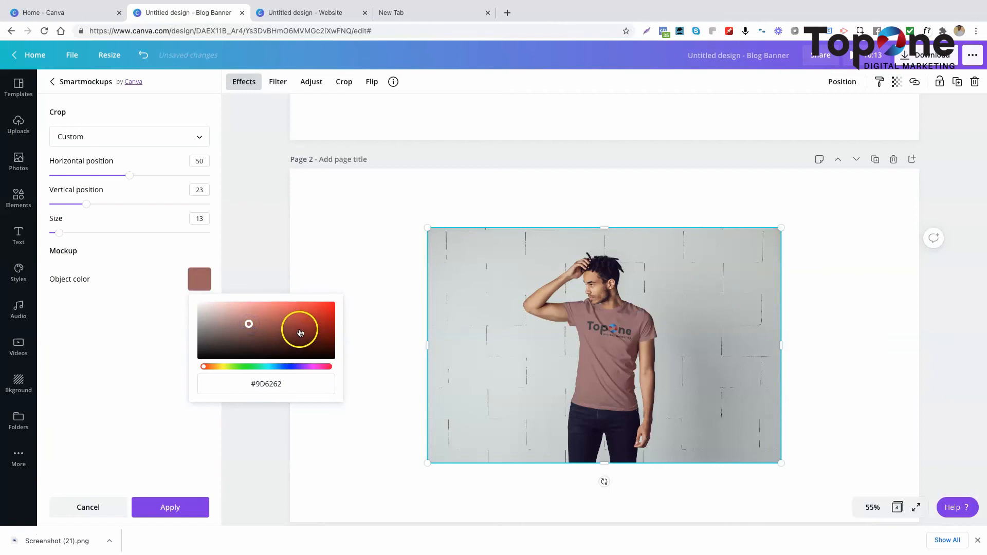
{"action": "left_click", "coordinate": [301, 332]}
{"action": "left_click", "coordinate": [318, 315]}
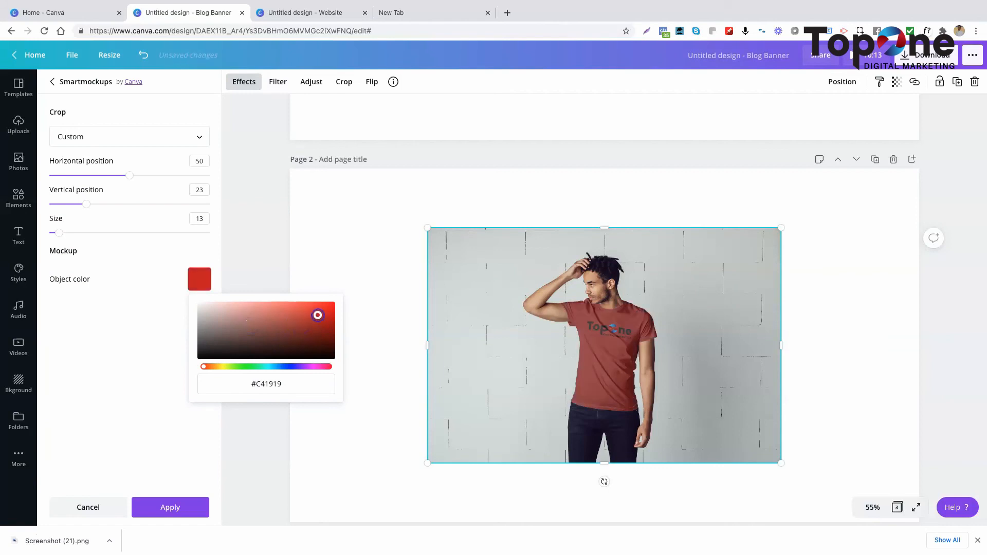
{"action": "left_click", "coordinate": [295, 339]}
{"action": "left_click", "coordinate": [281, 367]}
{"action": "left_click", "coordinate": [272, 341]}
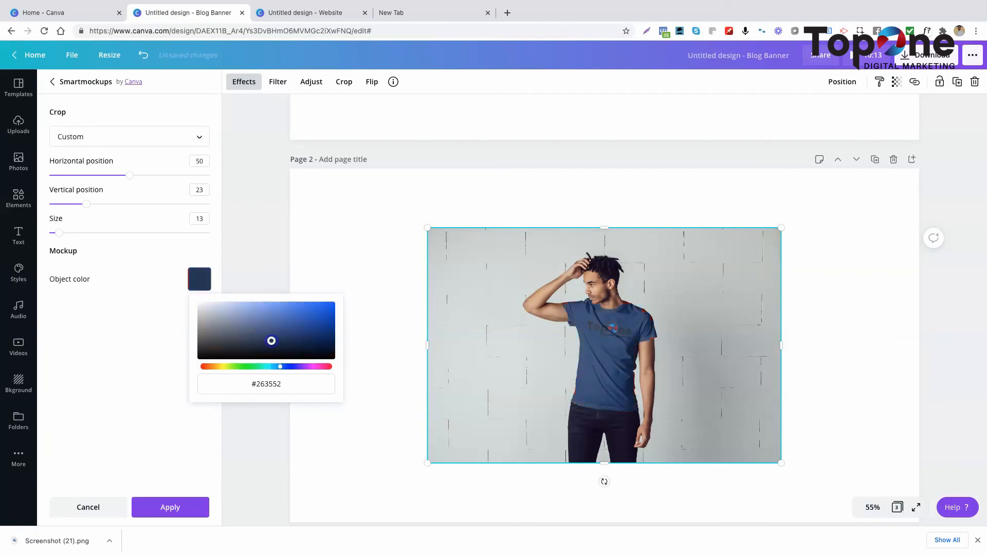
{"action": "left_click", "coordinate": [212, 305]}
{"action": "left_click", "coordinate": [303, 317]}
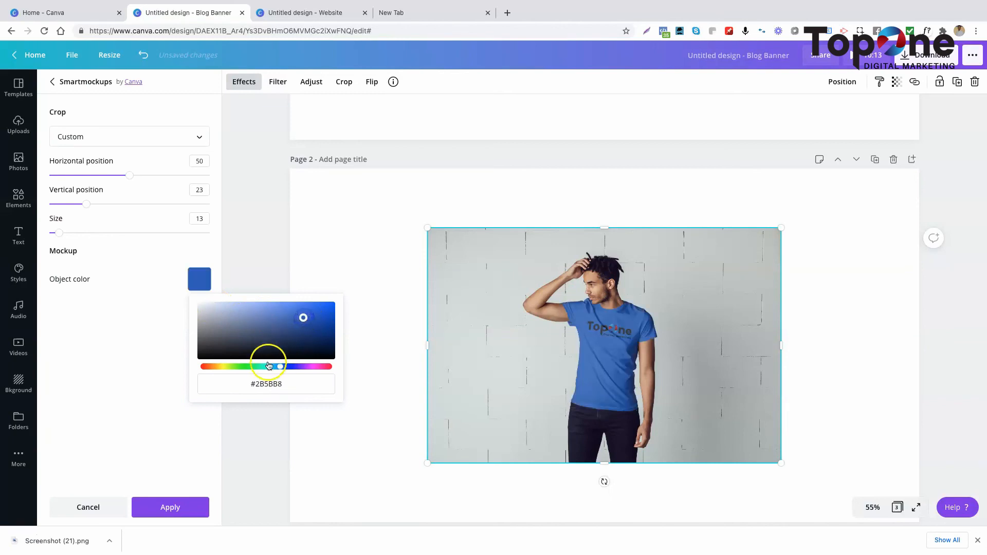
- Set the T-shirt's object color to dark green #2F6631 and apply the mockup settings
{"action": "left_click_drag", "start_coordinate": [268, 366], "coordinate": [246, 366]}
{"action": "left_click", "coordinate": [242, 316]}
{"action": "left_click", "coordinate": [251, 342]}
{"action": "left_click", "coordinate": [272, 336]}
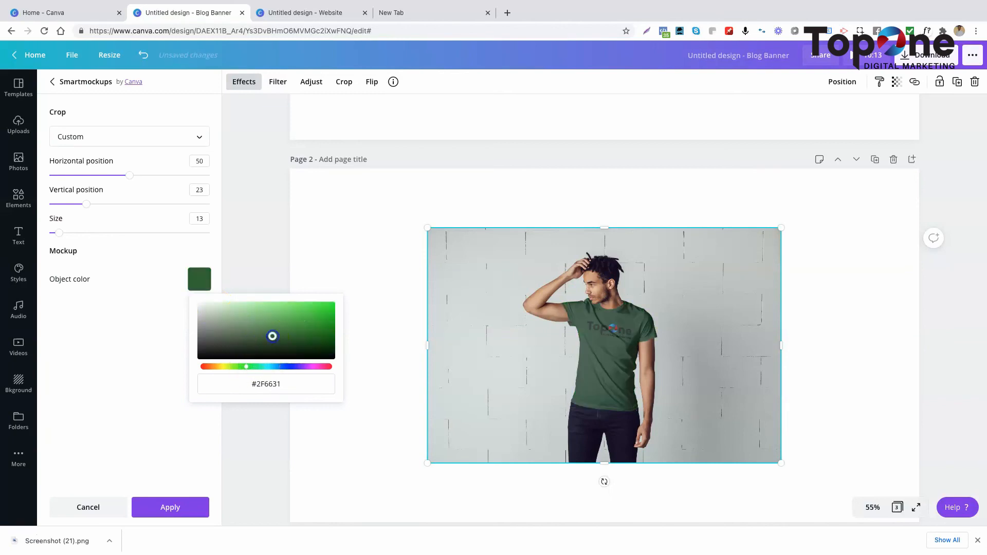
{"action": "left_click", "coordinate": [162, 503]}
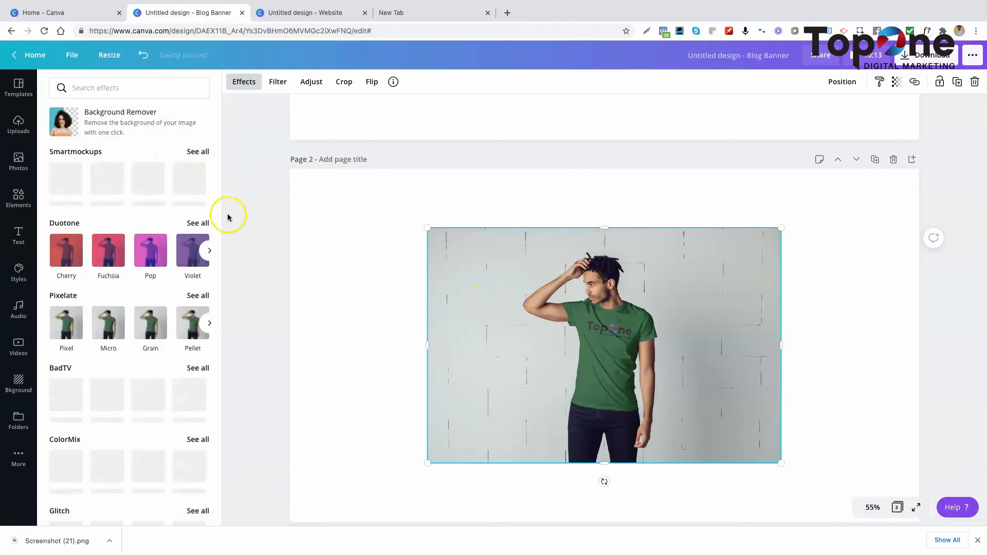
- Open the full collection of Smartmockups for the T-shirt image
{"action": "left_click", "coordinate": [197, 152]}
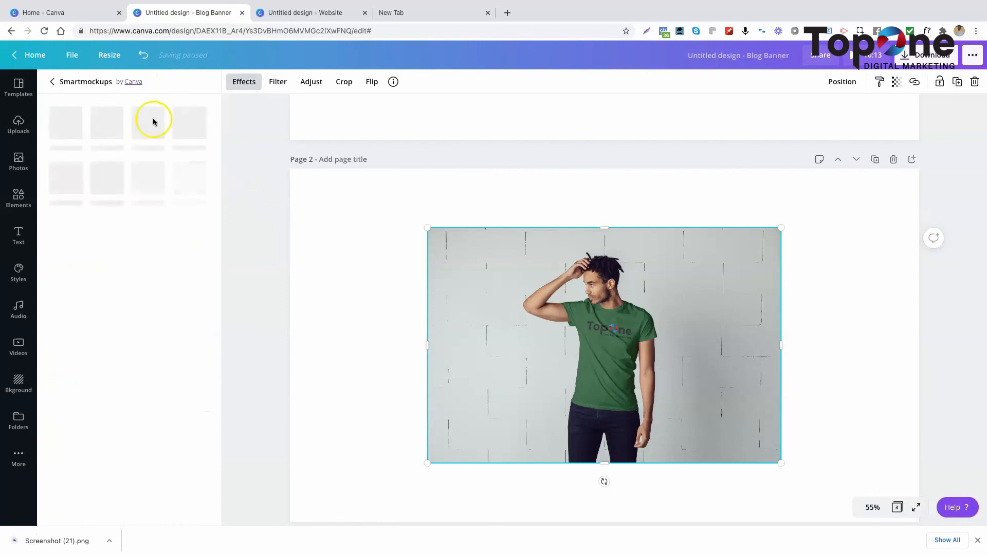